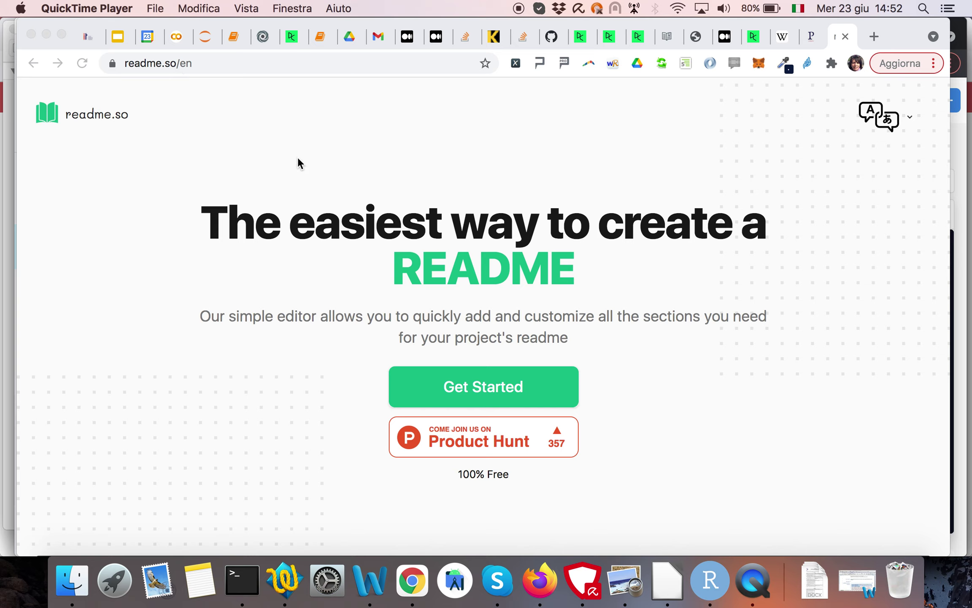
# Bring Chrome forward and start a new README in the readme.so editor.
pyautogui.click(476, 393)
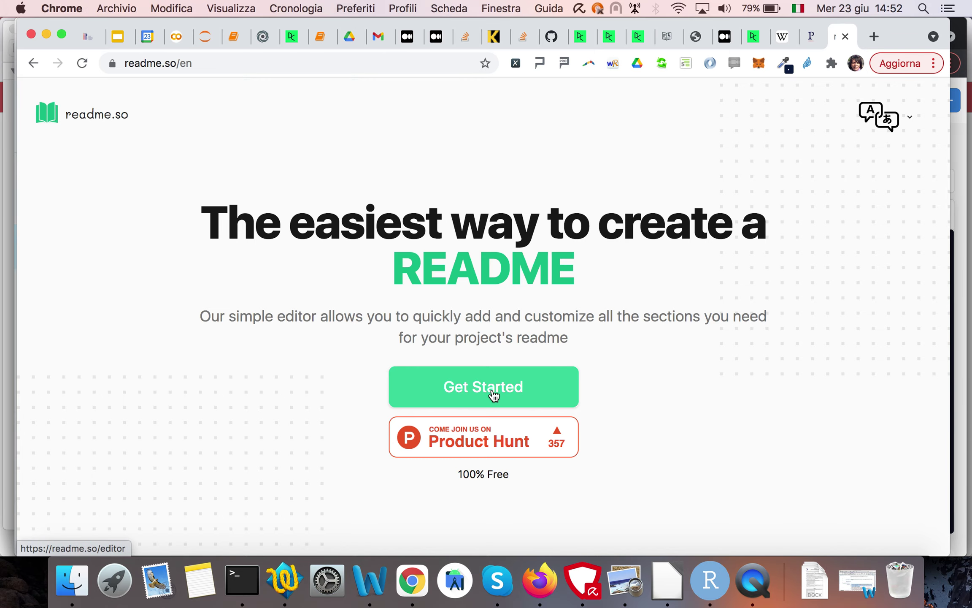
pyautogui.click(493, 394)
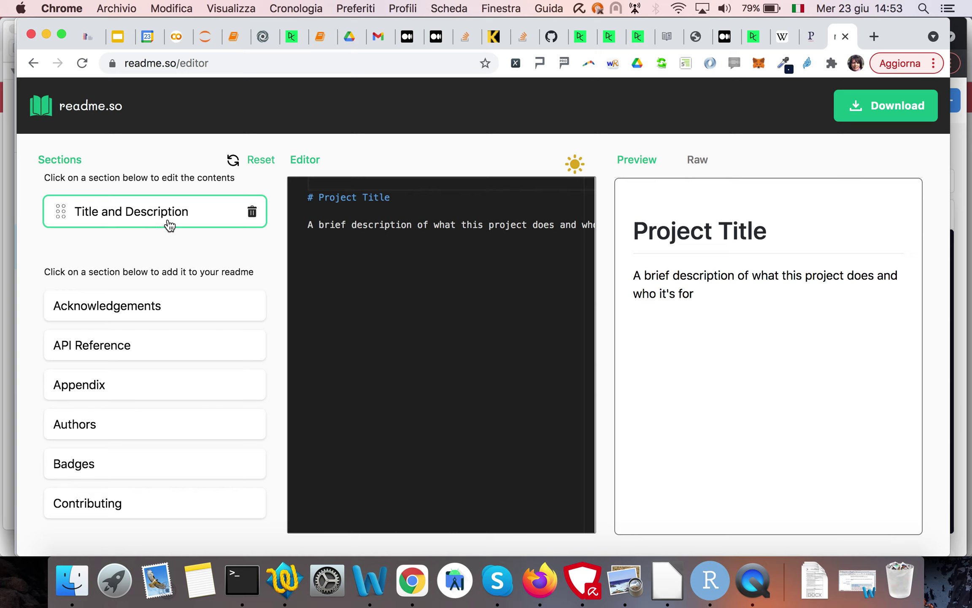
pyautogui.moveTo(441, 354)
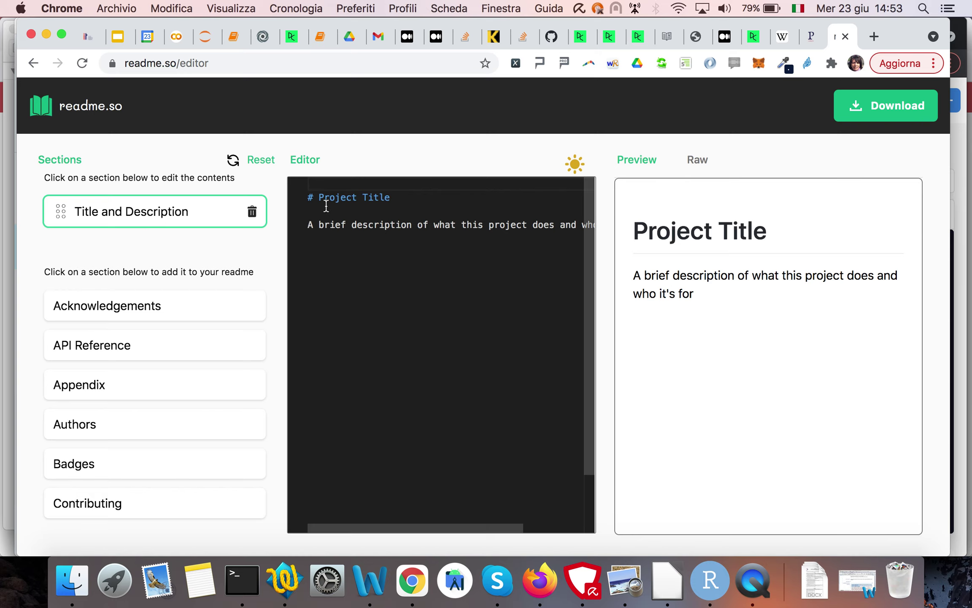
# Replace the 'Project Title' heading with 'Data Science Notebooks'.
pyautogui.moveTo(320, 198); pyautogui.dragTo(397, 201)
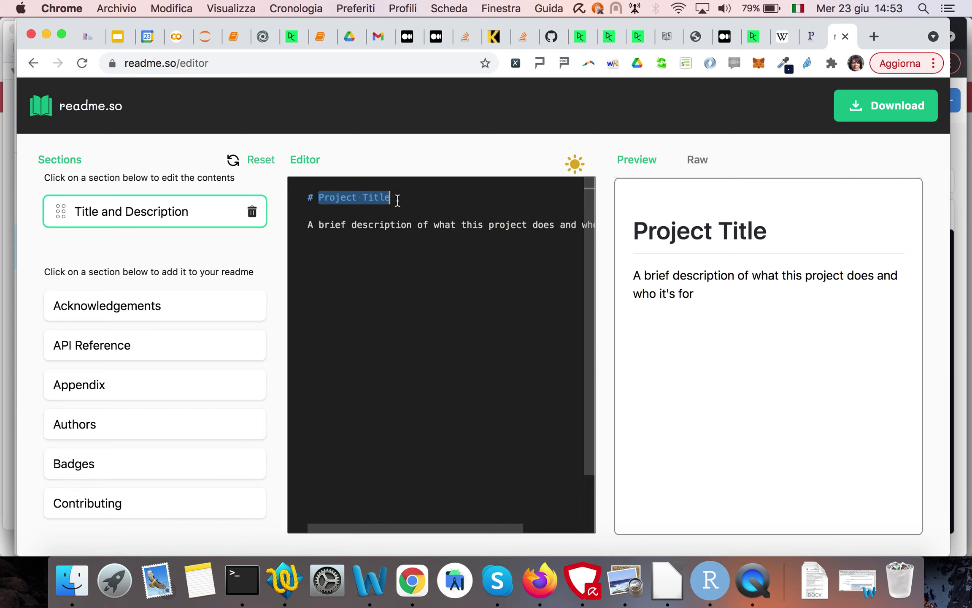
pyautogui.write('Data')
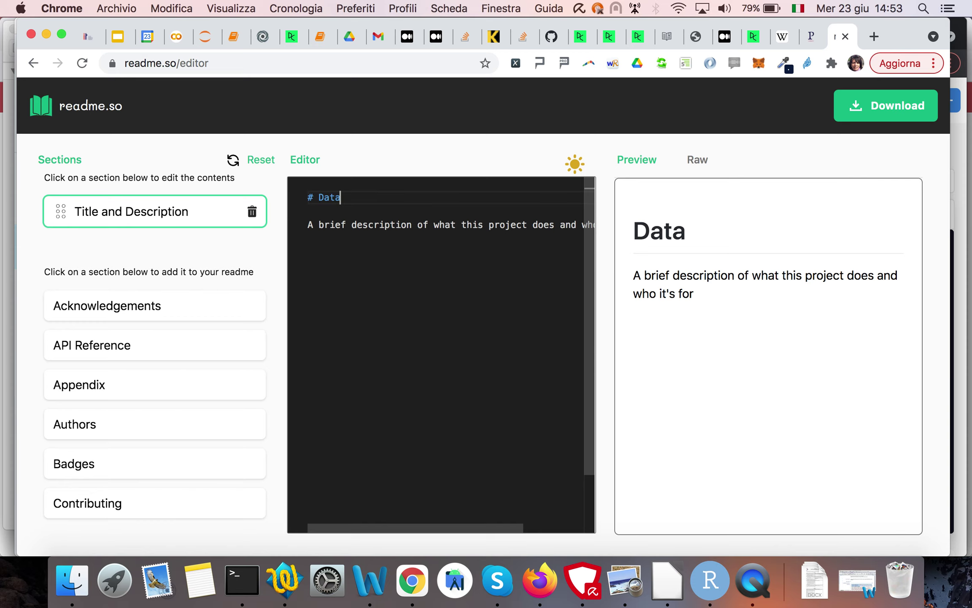
pyautogui.write(' Scienc')
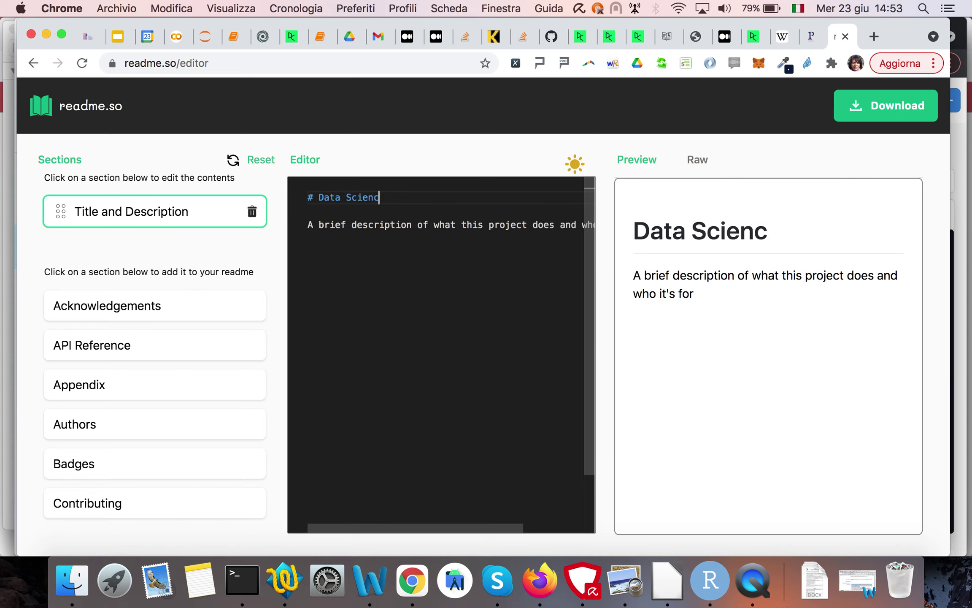
pyautogui.write('e')
pyautogui.write(' Notebook')
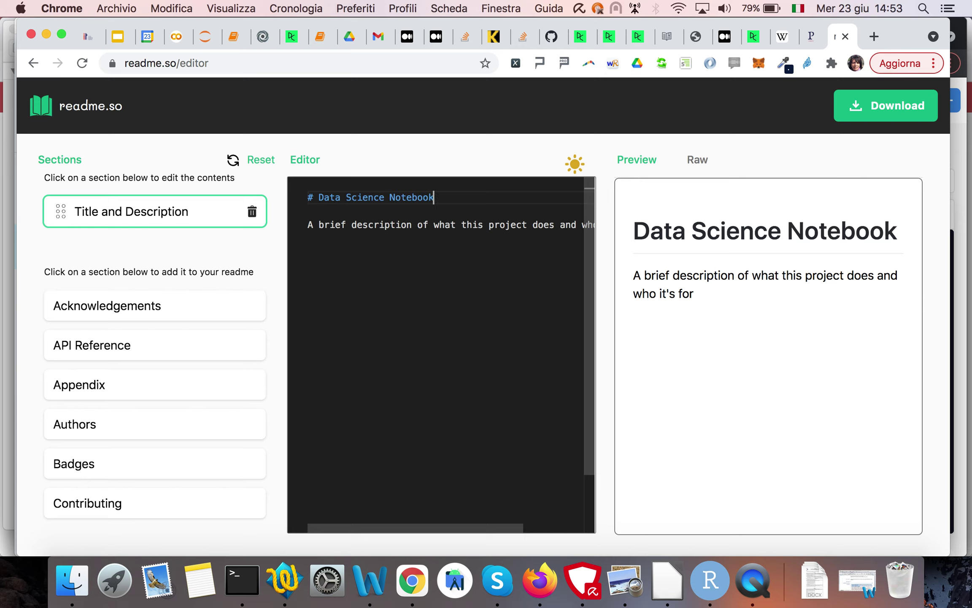
pyautogui.write('s')
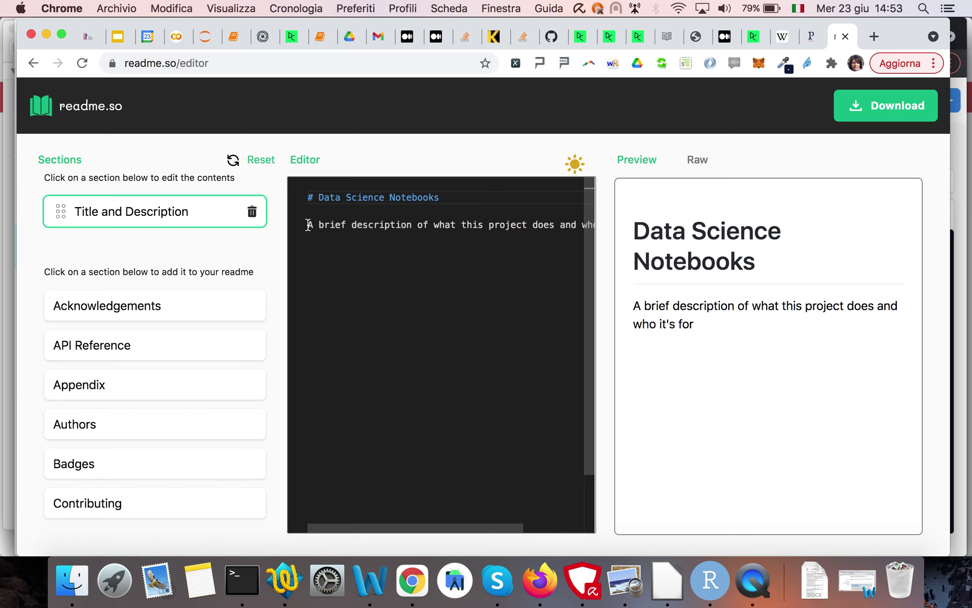
# Replace the placeholder description with 'A collection of jupyter notebooks for data scientists'.
pyautogui.moveTo(307, 225); pyautogui.dragTo(605, 231)
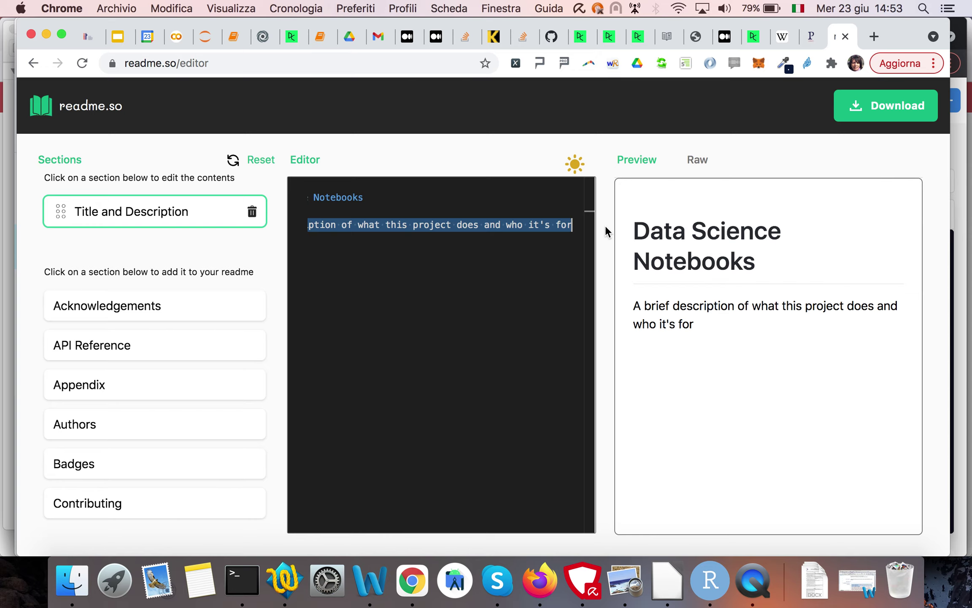
pyautogui.write('A colllection')
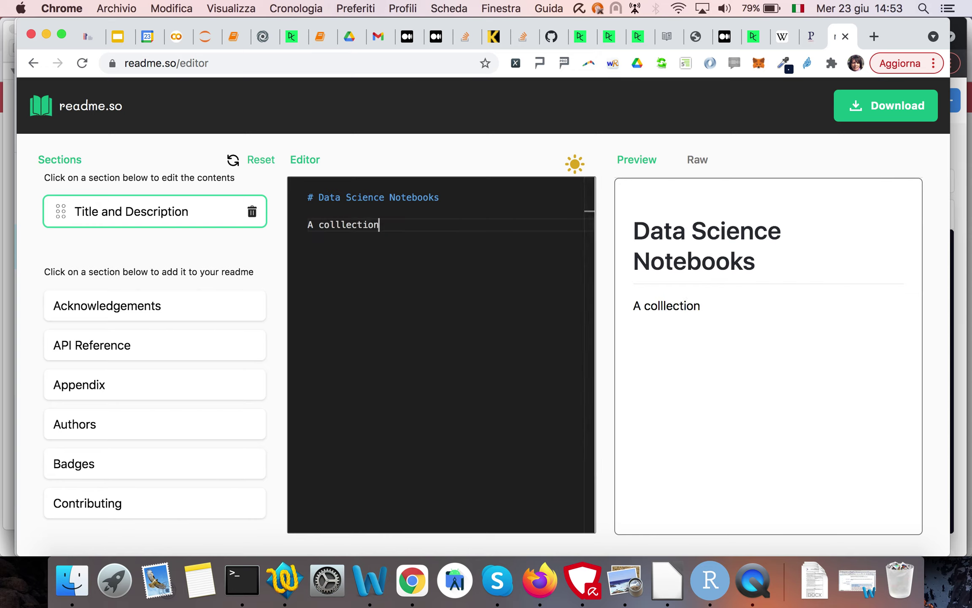
pyautogui.write(' of jupyter')
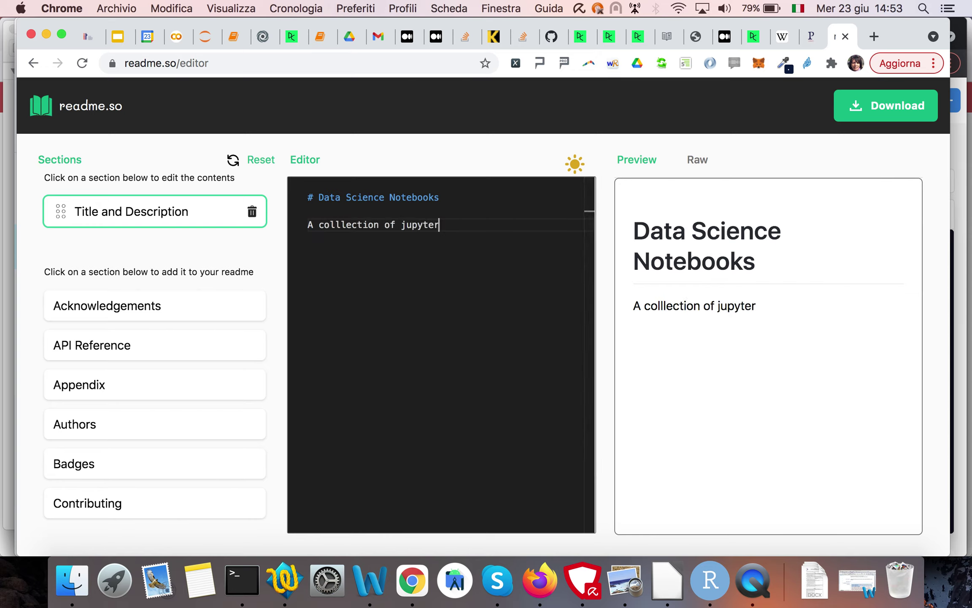
pyautogui.write(' notabook')
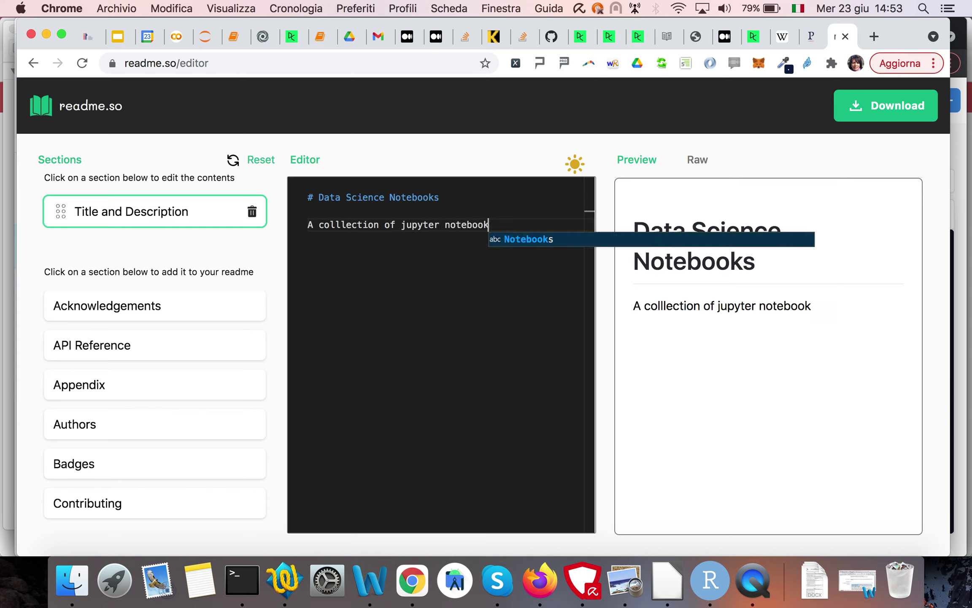
pyautogui.write('s for data')
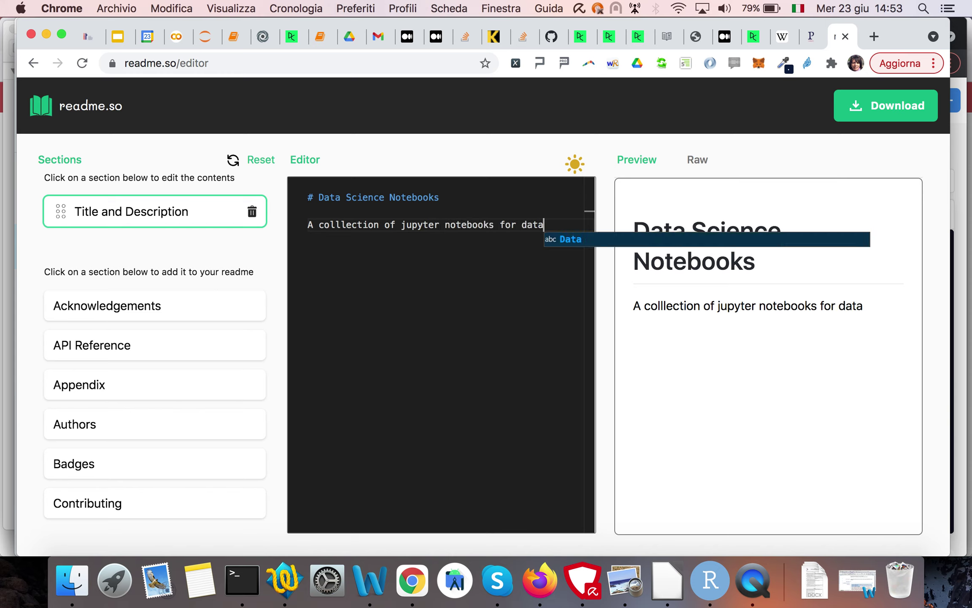
pyautogui.write('s')
pyautogui.press('BackSpace')
pyautogui.write('scient')
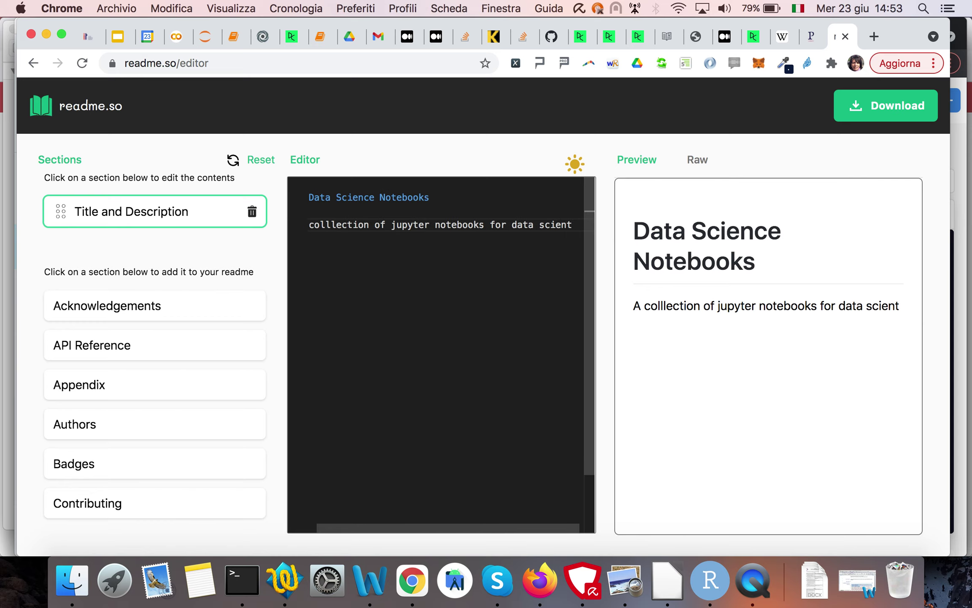
pyautogui.write('ists')
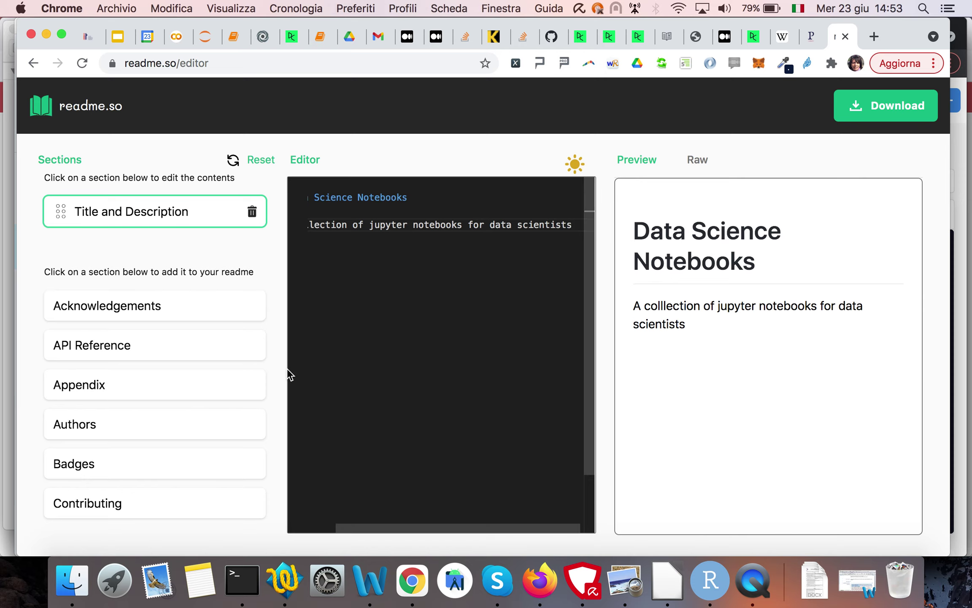
pyautogui.scroll(-1, 175, 350)
pyautogui.scroll(-2, 175, 349)
pyautogui.scroll(-1, 176, 350)
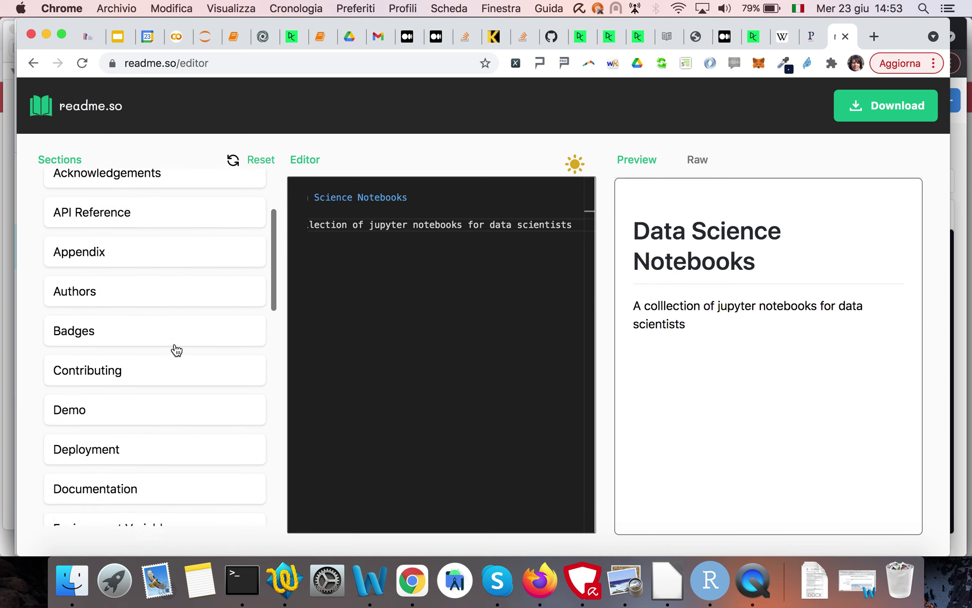
pyautogui.scroll(-2, 176, 349)
pyautogui.scroll(-2, 176, 349)
pyautogui.scroll(-2, 175, 349)
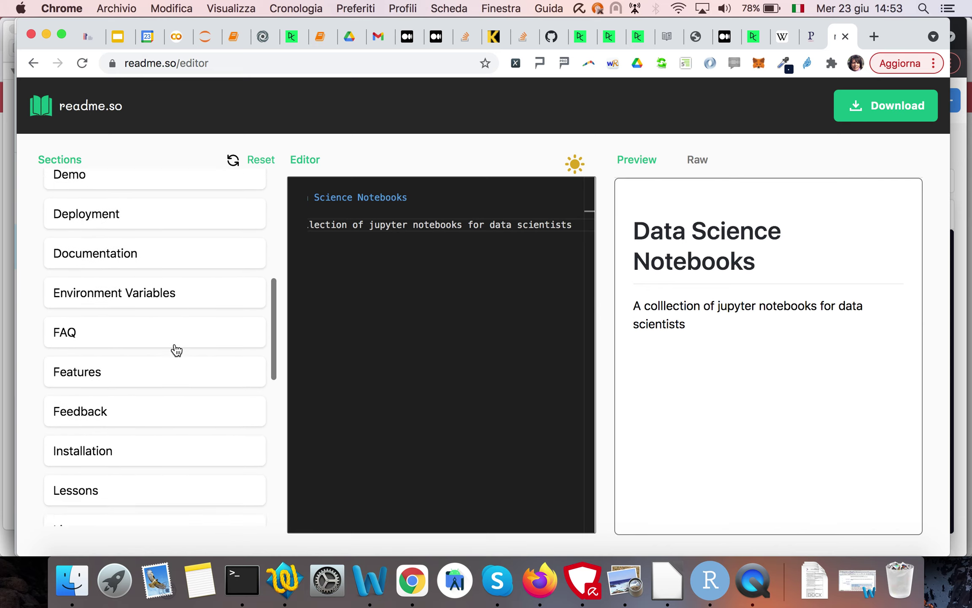
pyautogui.scroll(-2, 176, 349)
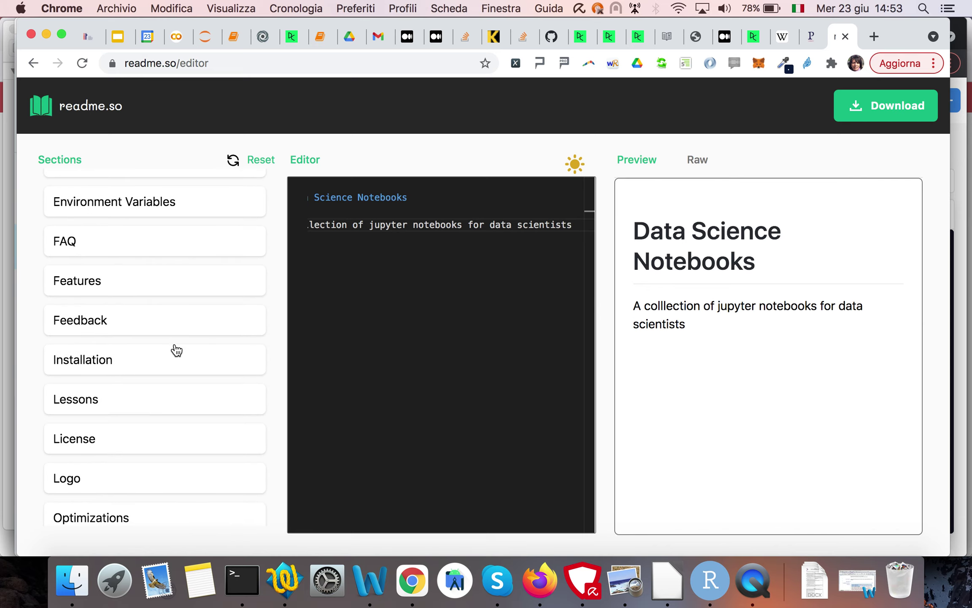
pyautogui.scroll(2, 175, 349)
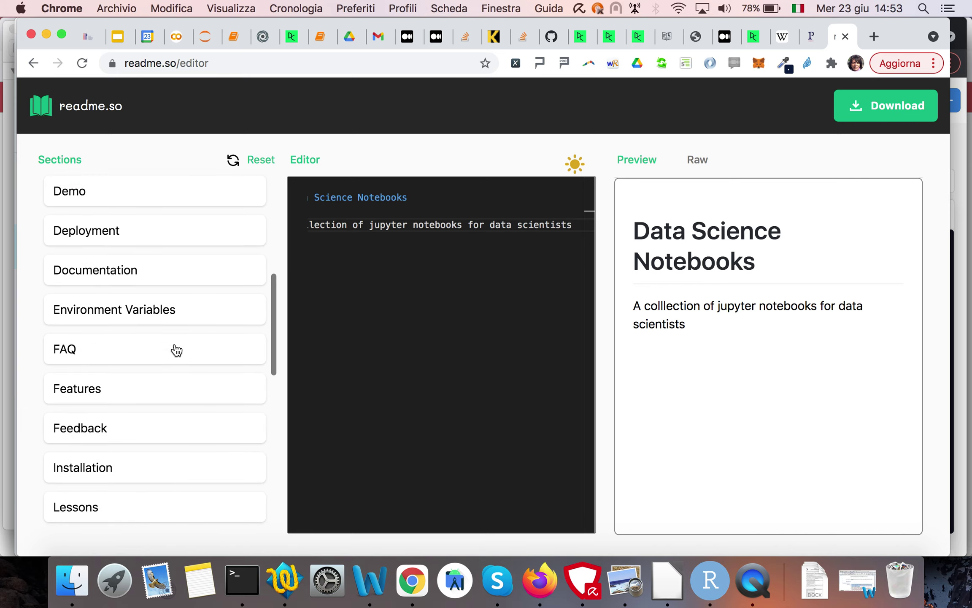
pyautogui.scroll(3, 176, 350)
pyautogui.scroll(2, 176, 350)
pyautogui.scroll(1, 175, 350)
pyautogui.scroll(2, 176, 350)
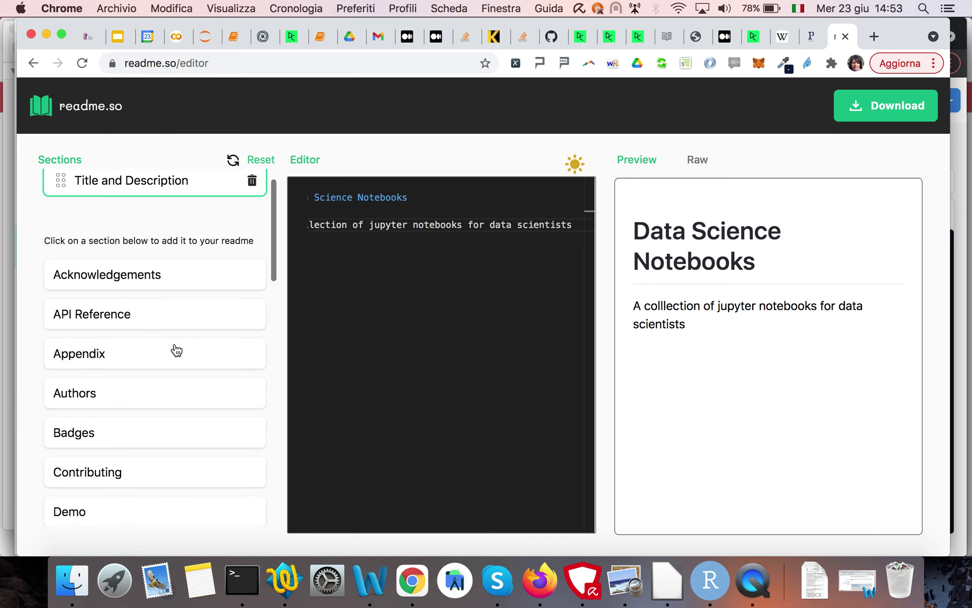
# Add the Authors section, remove the accidental Appendix section, and open Authors for editing.
pyautogui.click(115, 395)
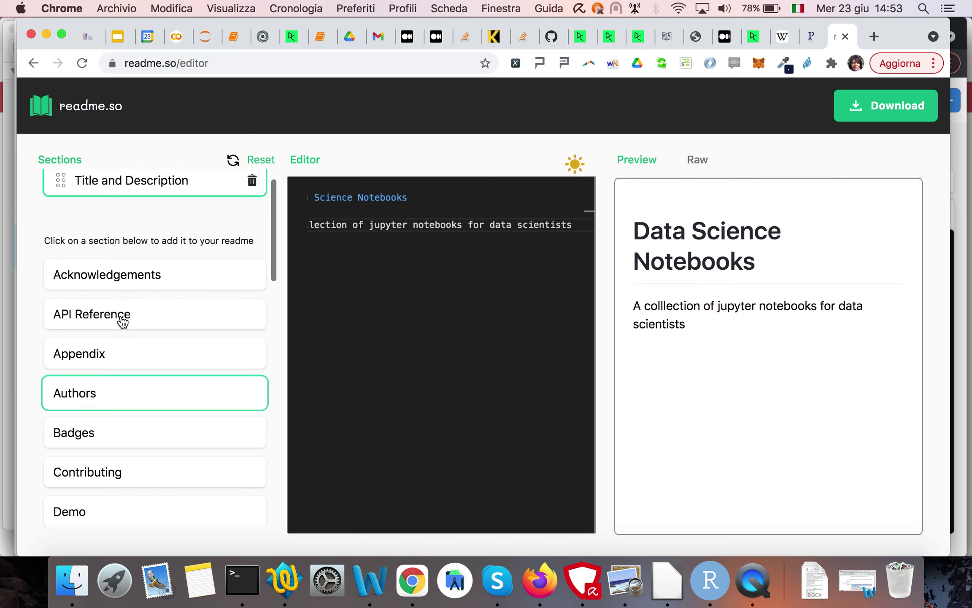
pyautogui.click(106, 403)
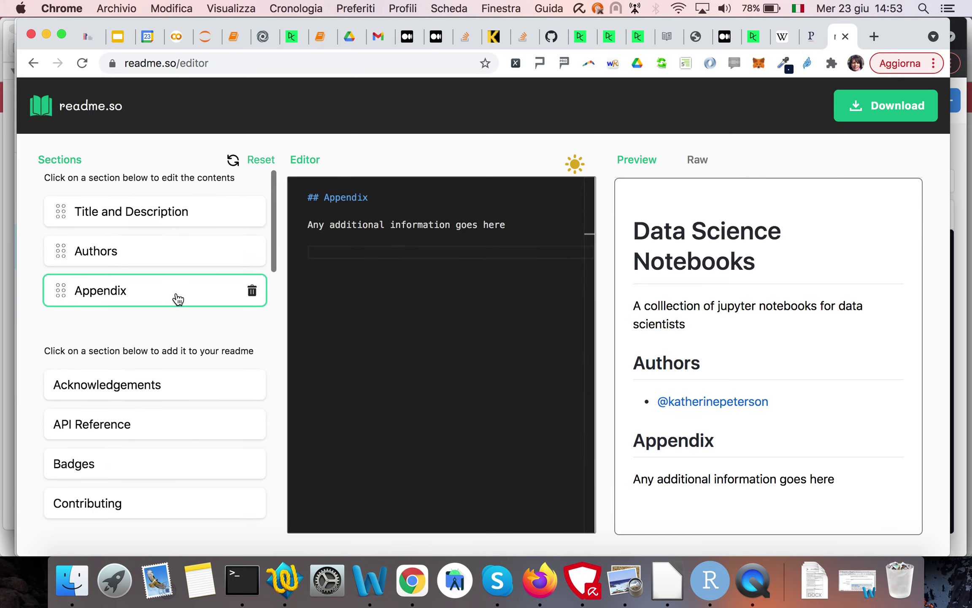
pyautogui.click(252, 291)
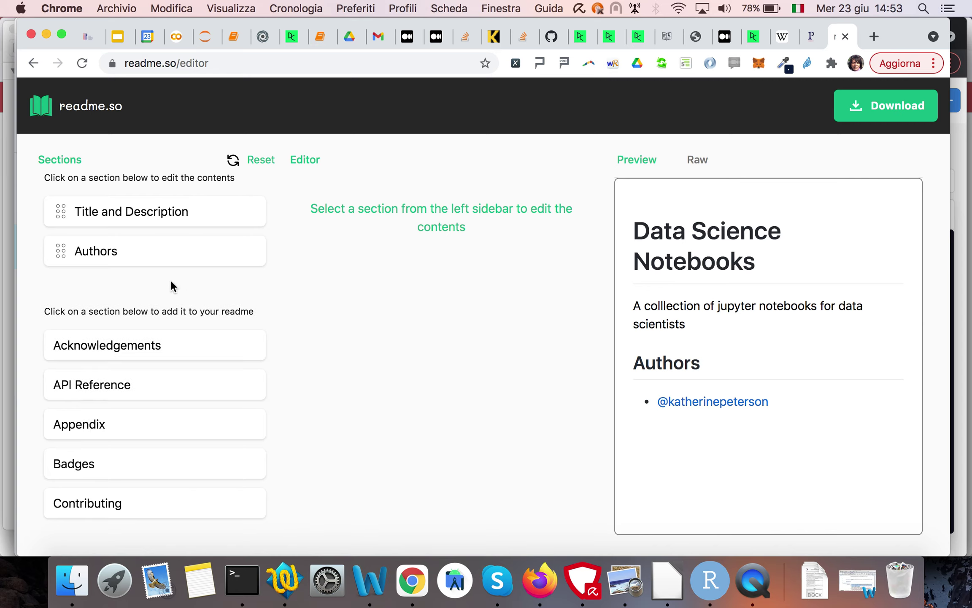
pyautogui.click(146, 222)
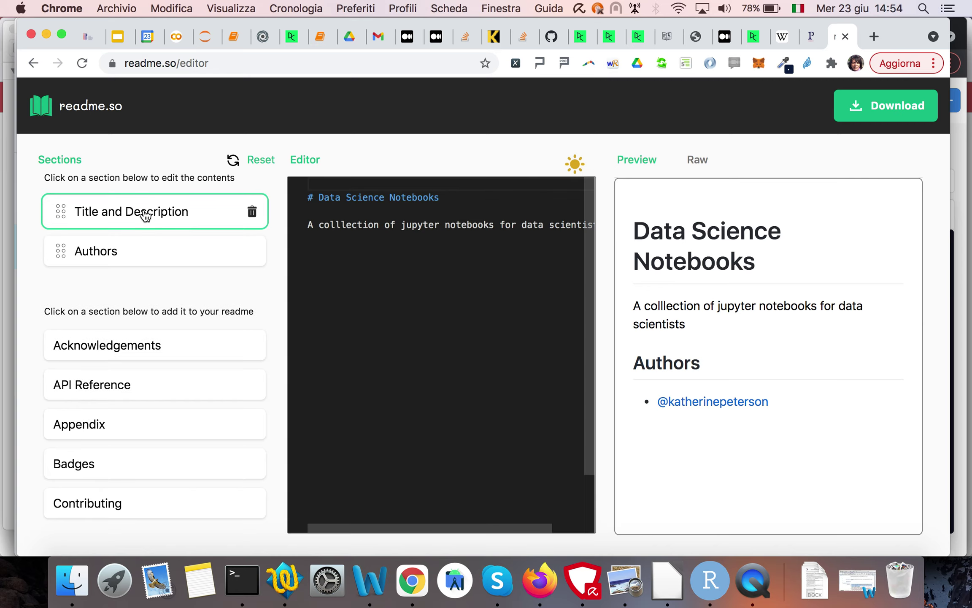
pyautogui.click(145, 250)
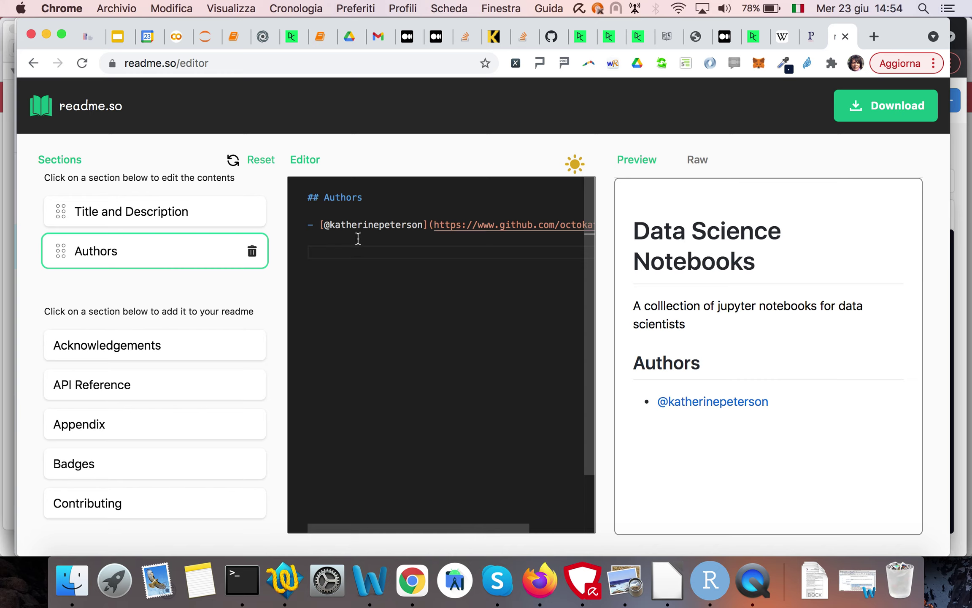
# Replace the sample author handle and GitHub profile link with alod83.
pyautogui.moveTo(325, 226); pyautogui.dragTo(422, 227)
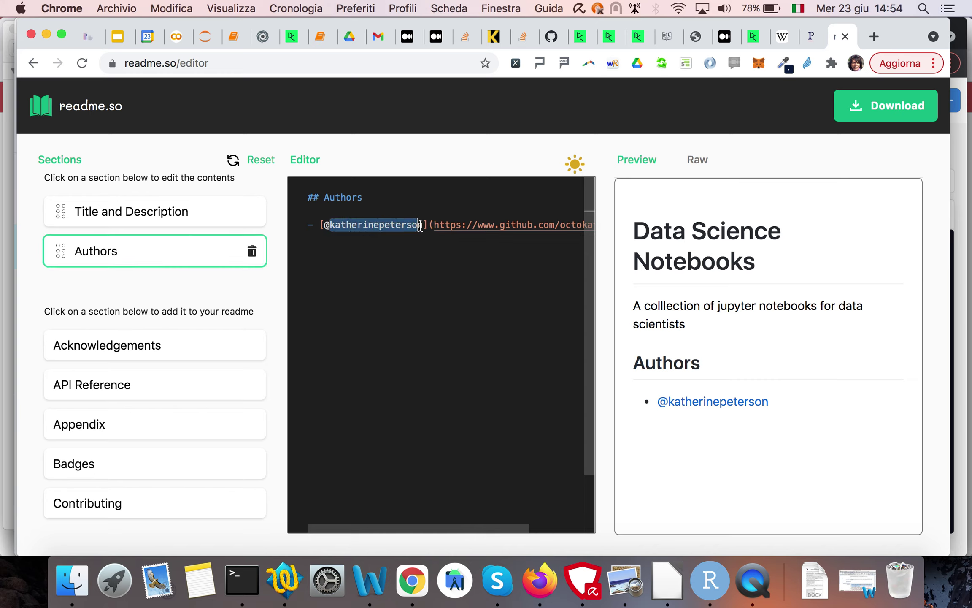
pyautogui.write('alod')
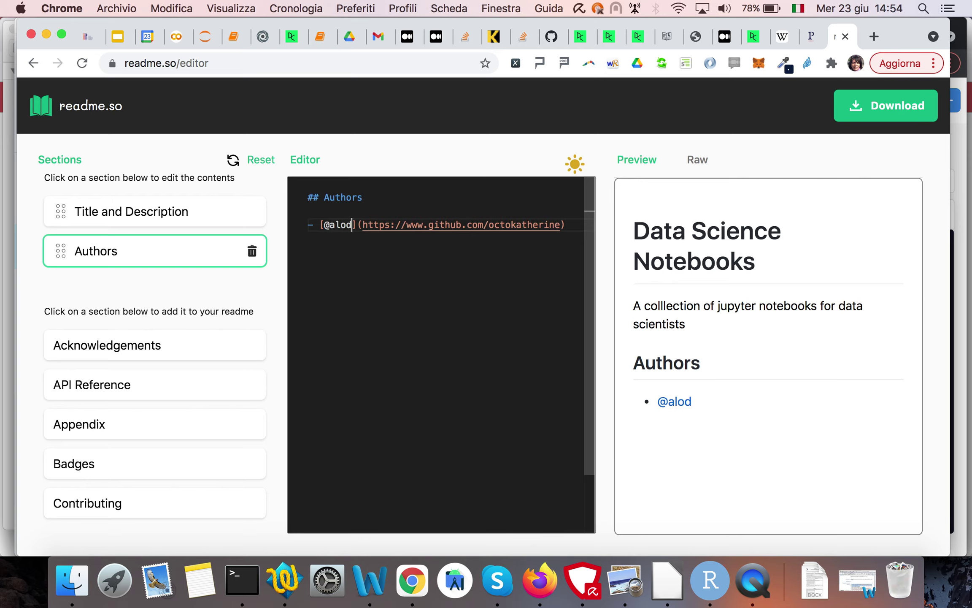
pyautogui.write('83')
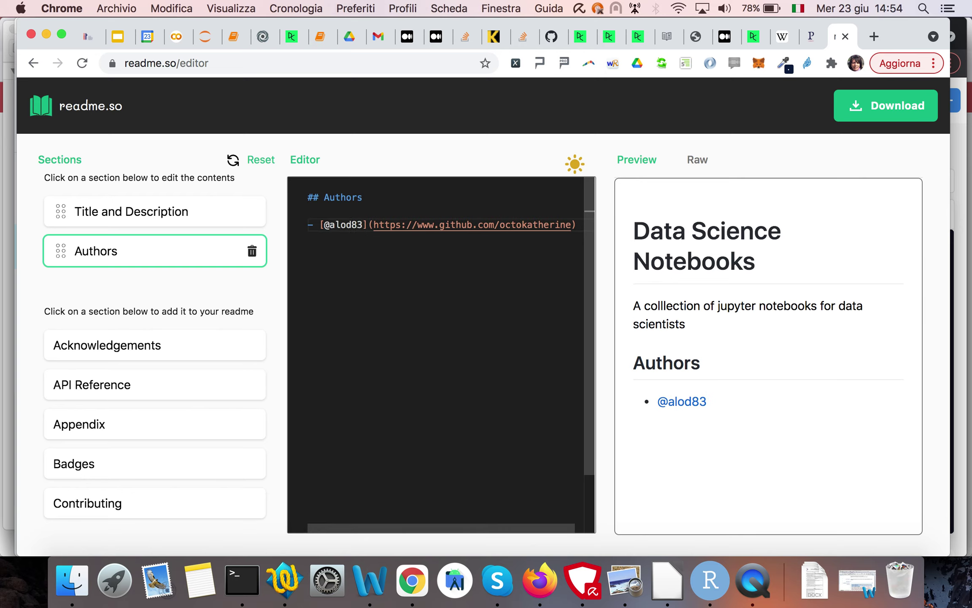
pyautogui.moveTo(501, 222); pyautogui.dragTo(569, 226)
pyautogui.write('a')
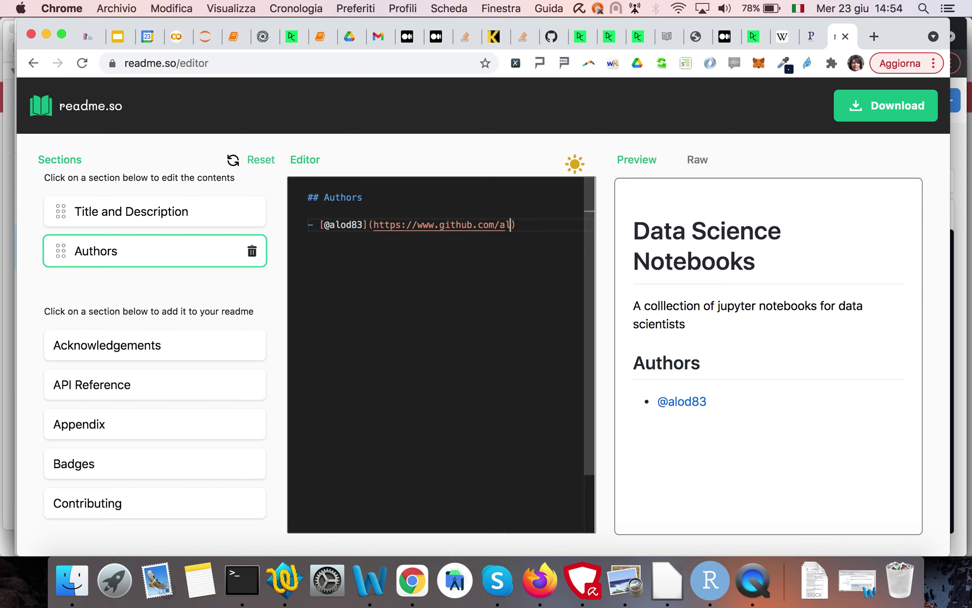
pyautogui.write('lod8')
pyautogui.write('3')
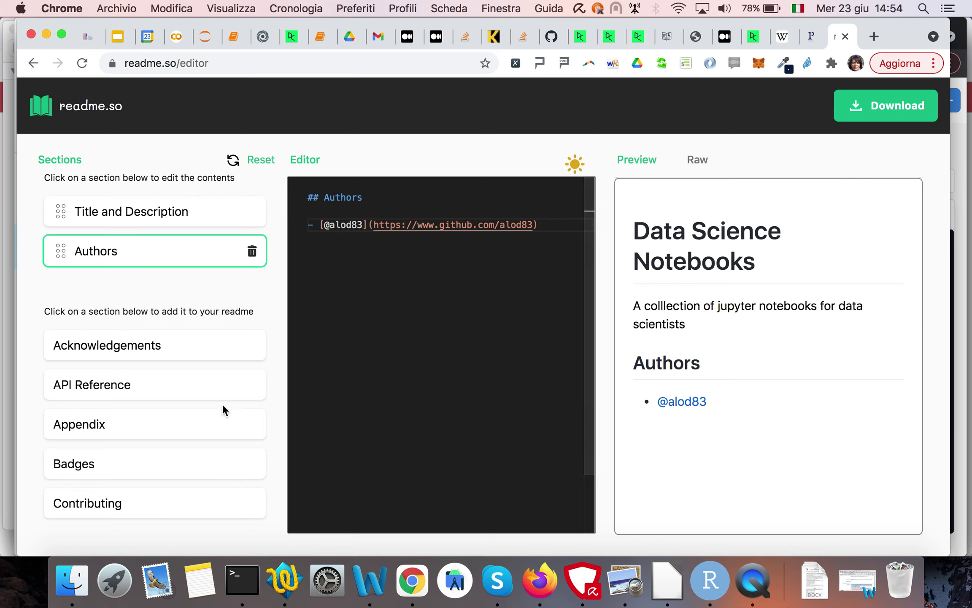
pyautogui.scroll(-2, 222, 404)
pyautogui.scroll(-2, 222, 404)
pyautogui.scroll(-2, 222, 403)
pyautogui.scroll(-1, 222, 403)
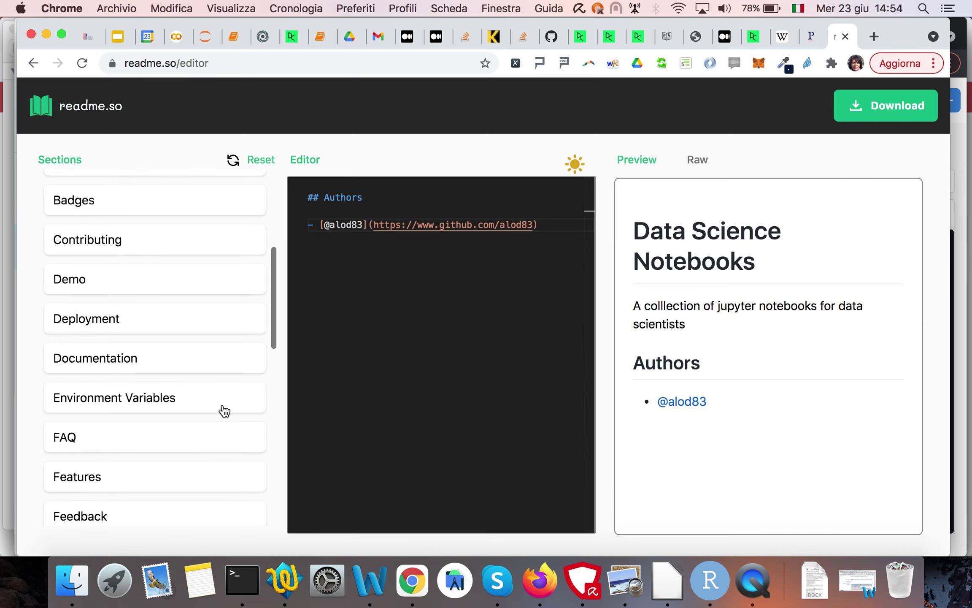
pyautogui.scroll(-1, 222, 407)
pyautogui.scroll(-1, 225, 411)
pyautogui.scroll(-1, 224, 412)
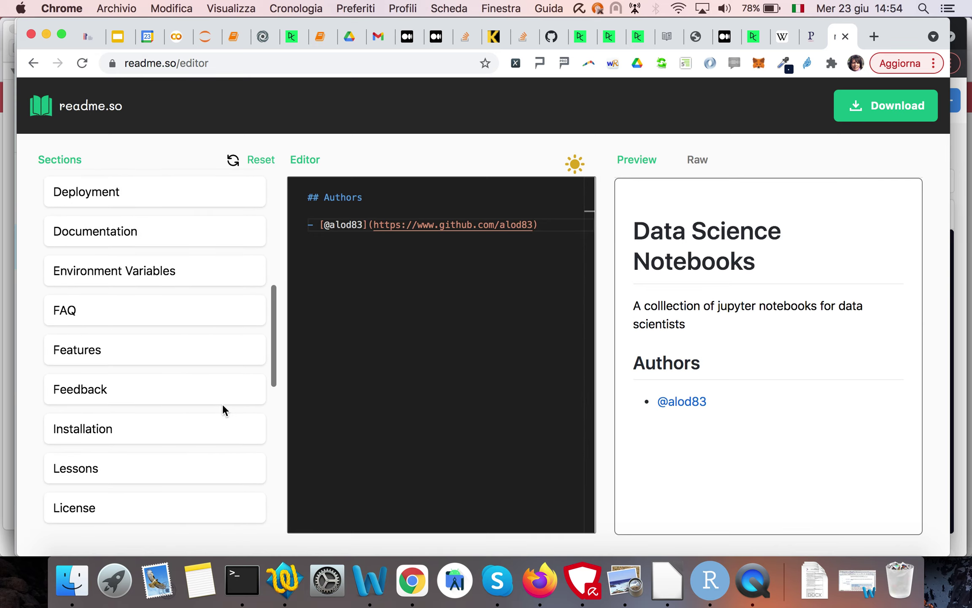
pyautogui.scroll(-1, 222, 410)
pyautogui.scroll(-1, 222, 410)
pyautogui.scroll(1, 223, 410)
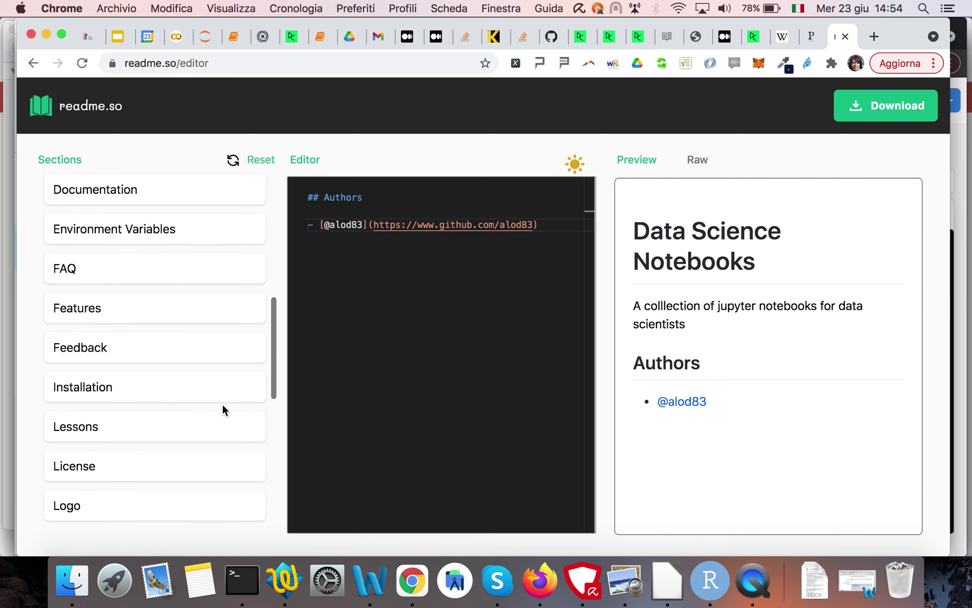
# Add the Installation section and delete the stray Lessons section.
pyautogui.click(154, 392)
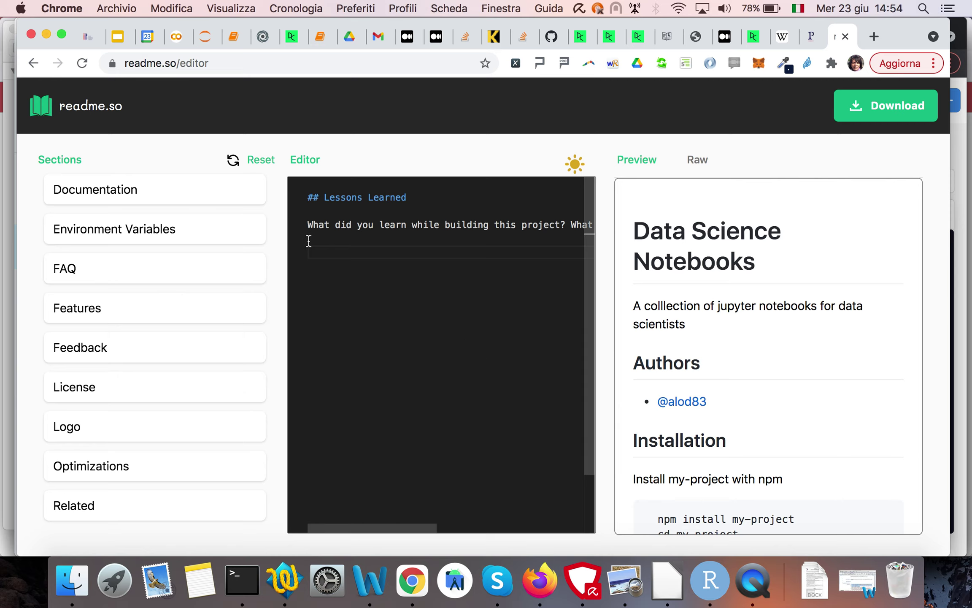
pyautogui.scroll(3, 180, 275)
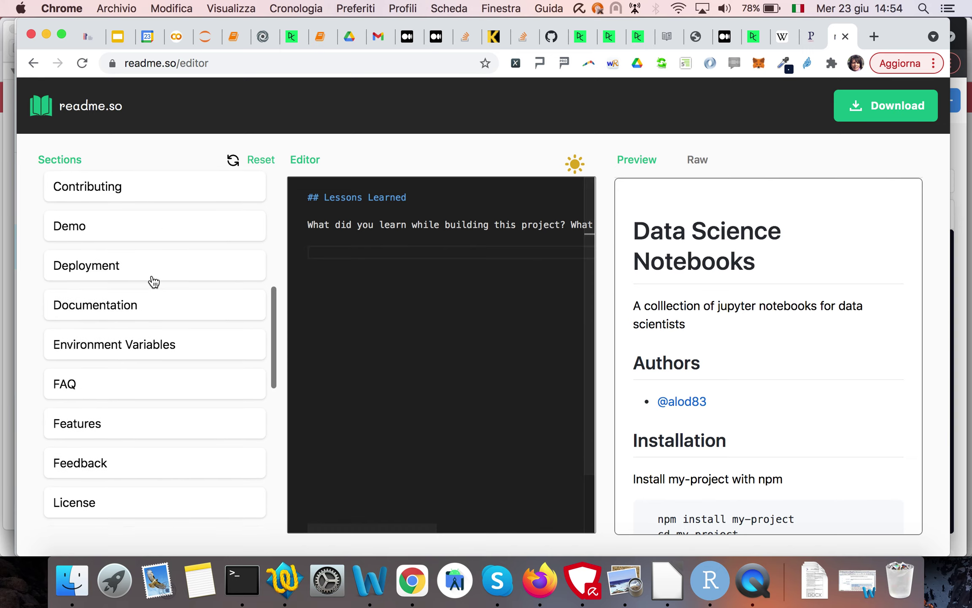
pyautogui.scroll(8, 152, 282)
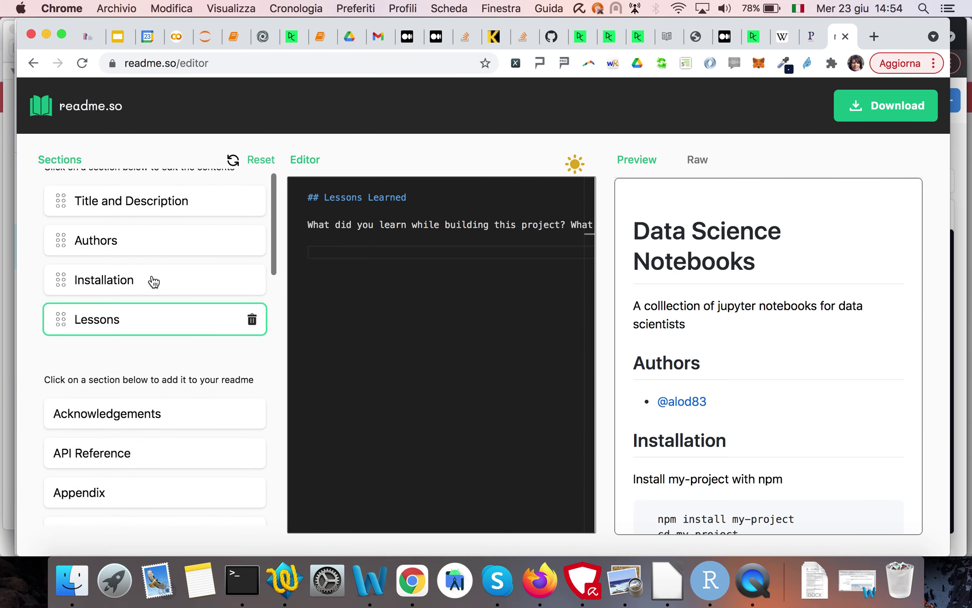
pyautogui.click(120, 294)
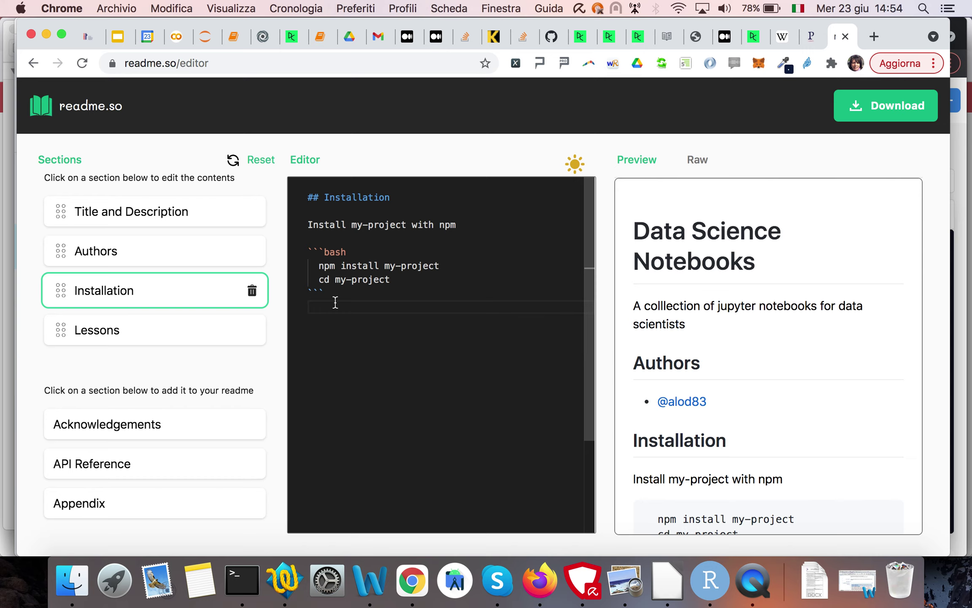
pyautogui.click(251, 328)
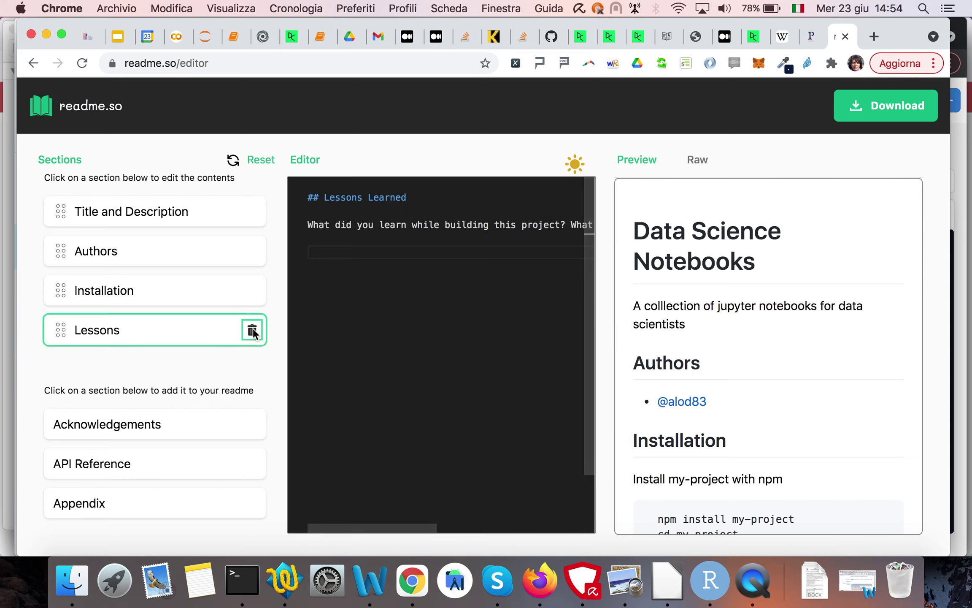
pyautogui.click(253, 332)
pyautogui.click(218, 296)
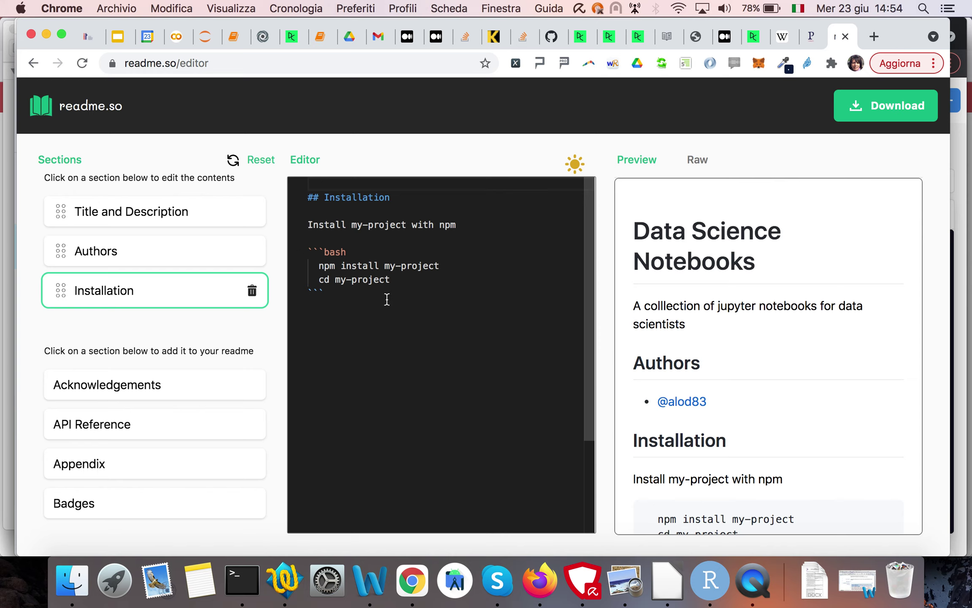
pyautogui.scroll(-3, 394, 367)
pyautogui.scroll(-2, 142, 380)
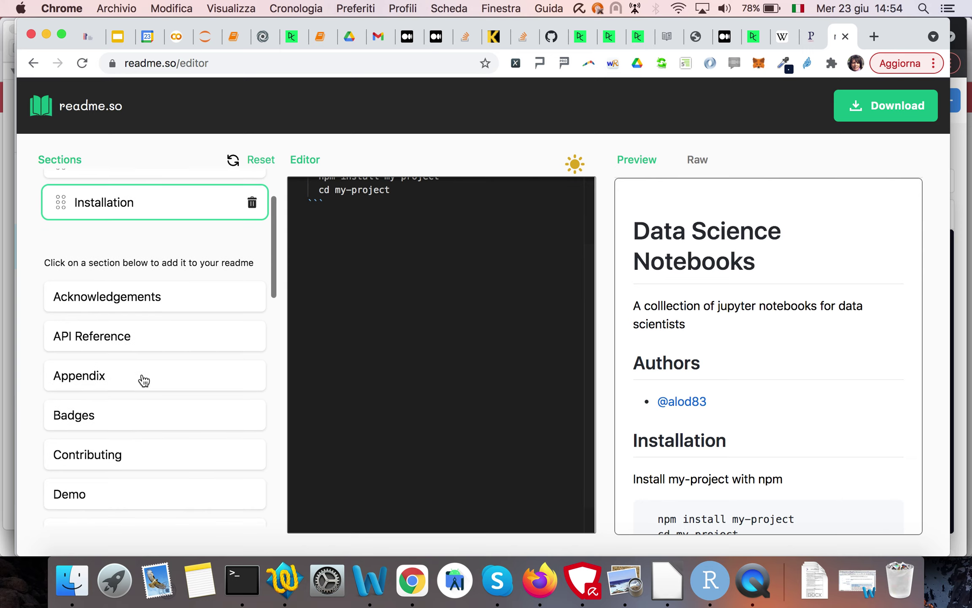
pyautogui.scroll(-1, 144, 380)
pyautogui.scroll(-1, 144, 380)
pyautogui.scroll(-1, 144, 380)
pyautogui.scroll(-2, 144, 380)
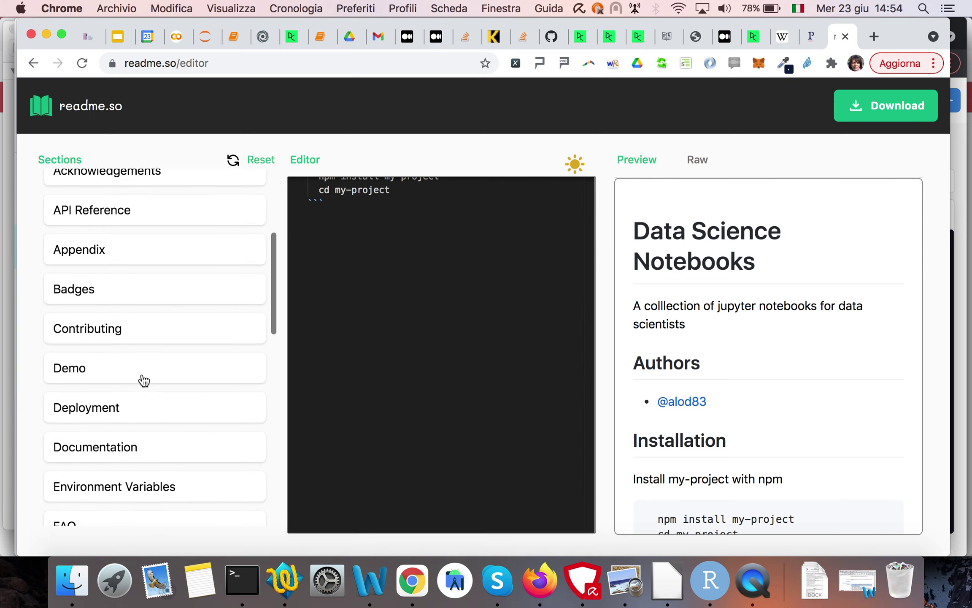
pyautogui.scroll(-1, 144, 381)
pyautogui.scroll(-1, 144, 380)
pyautogui.scroll(-2, 144, 380)
pyautogui.scroll(-1, 143, 380)
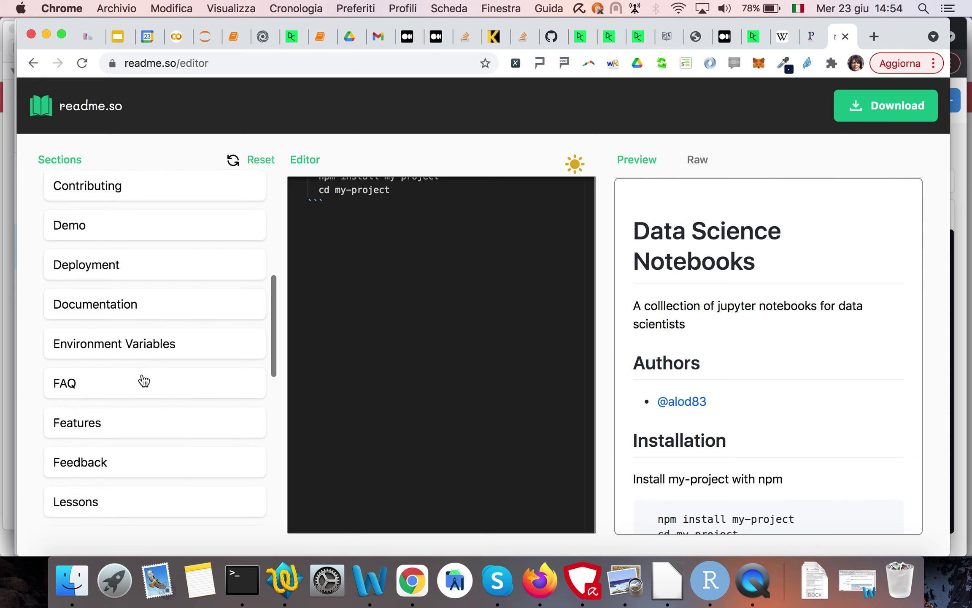
pyautogui.scroll(-1, 144, 381)
# Add Documentation and Logo sections, moving Logo to the top of the list.
pyautogui.click(99, 275)
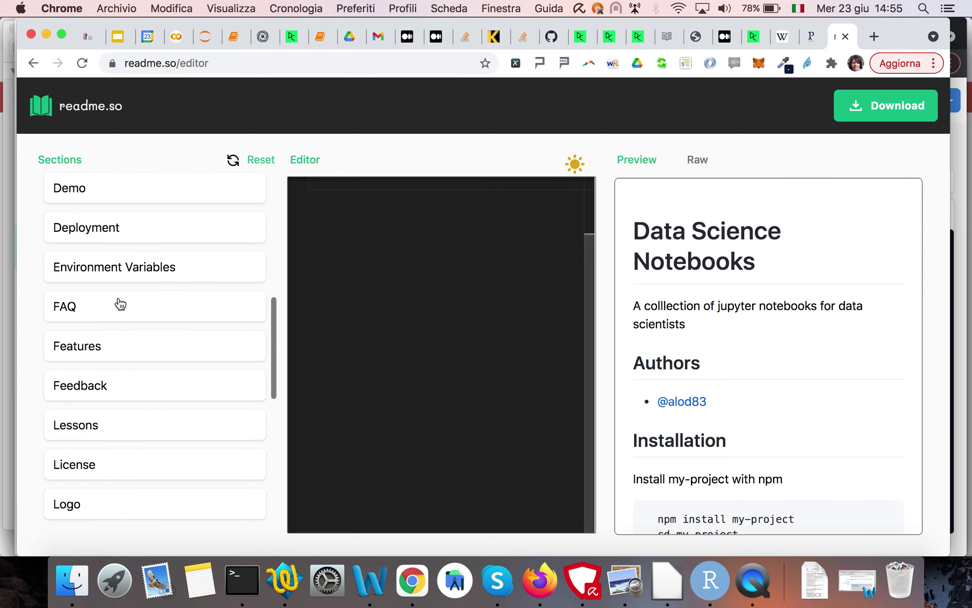
pyautogui.scroll(5, 119, 304)
pyautogui.scroll(3, 119, 304)
pyautogui.scroll(-1, 228, 259)
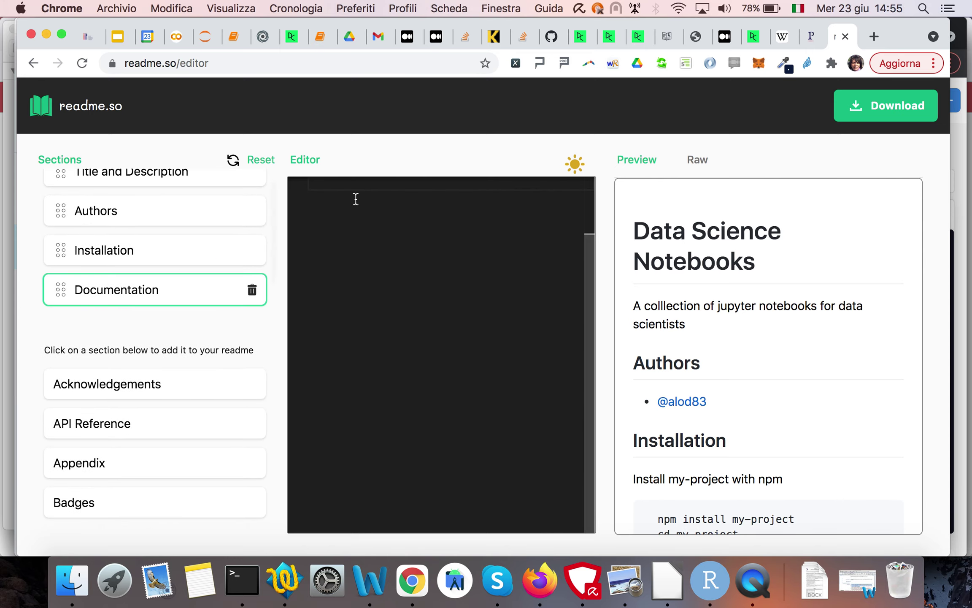
pyautogui.scroll(-3, 803, 419)
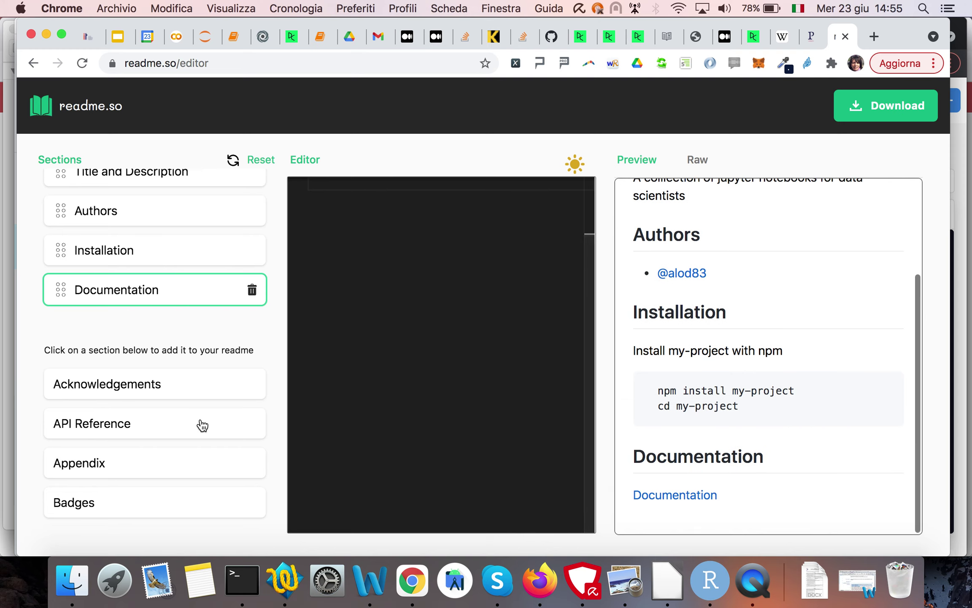
pyautogui.scroll(-5, 174, 405)
pyautogui.scroll(-2, 173, 404)
pyautogui.scroll(-2, 173, 404)
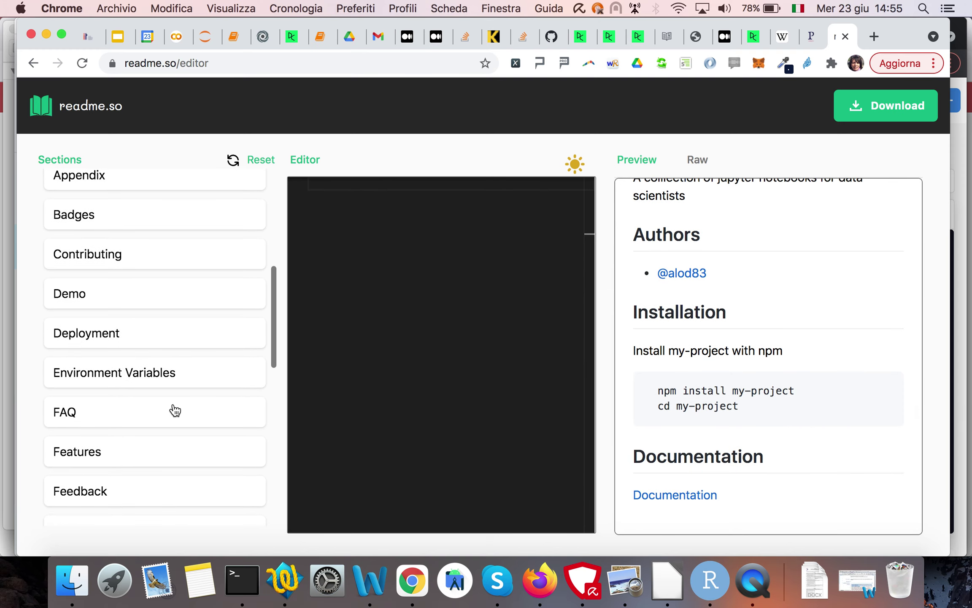
pyautogui.scroll(-3, 174, 404)
pyautogui.scroll(-1, 173, 406)
pyautogui.scroll(-2, 173, 406)
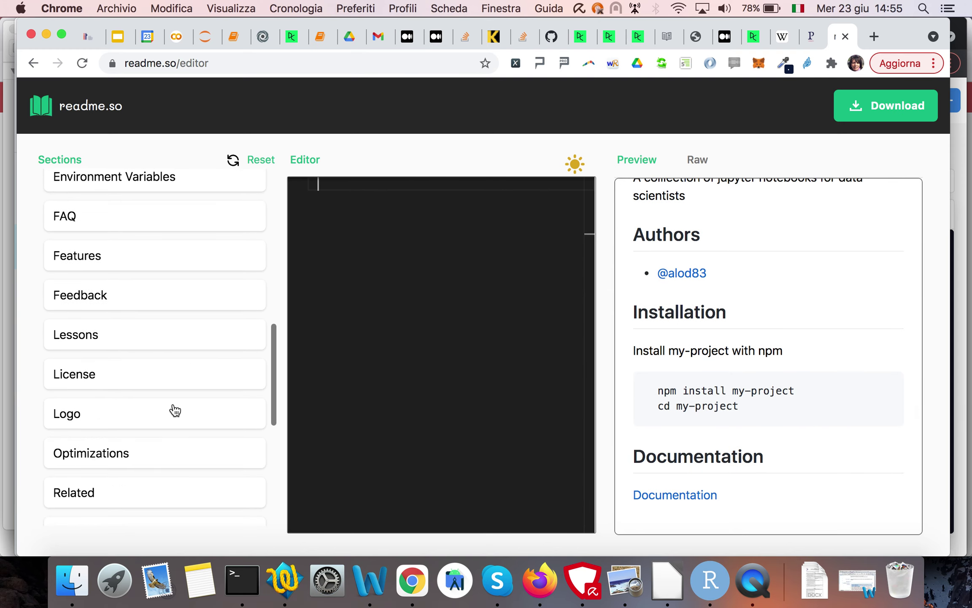
pyautogui.click(149, 413)
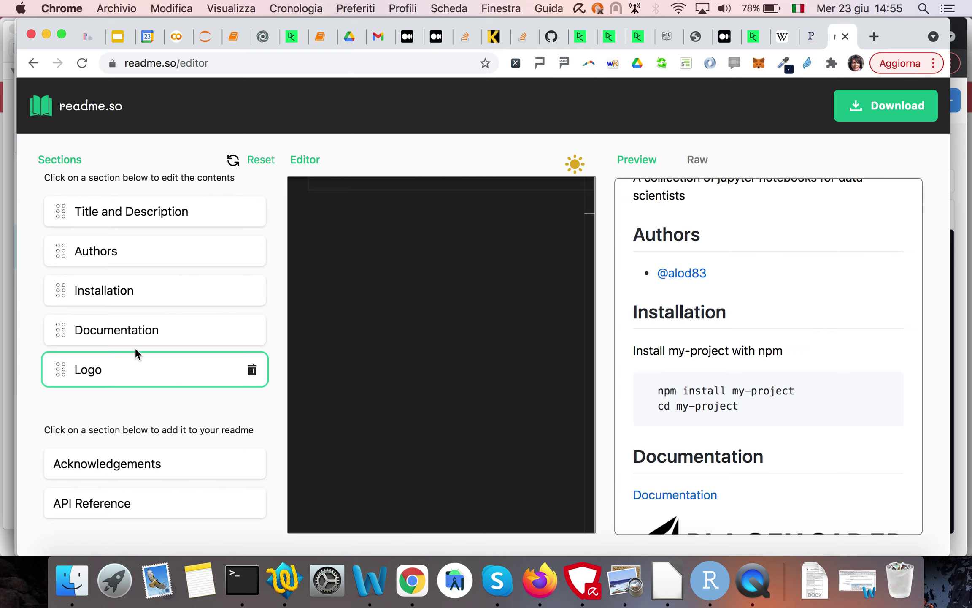
pyautogui.click(62, 371)
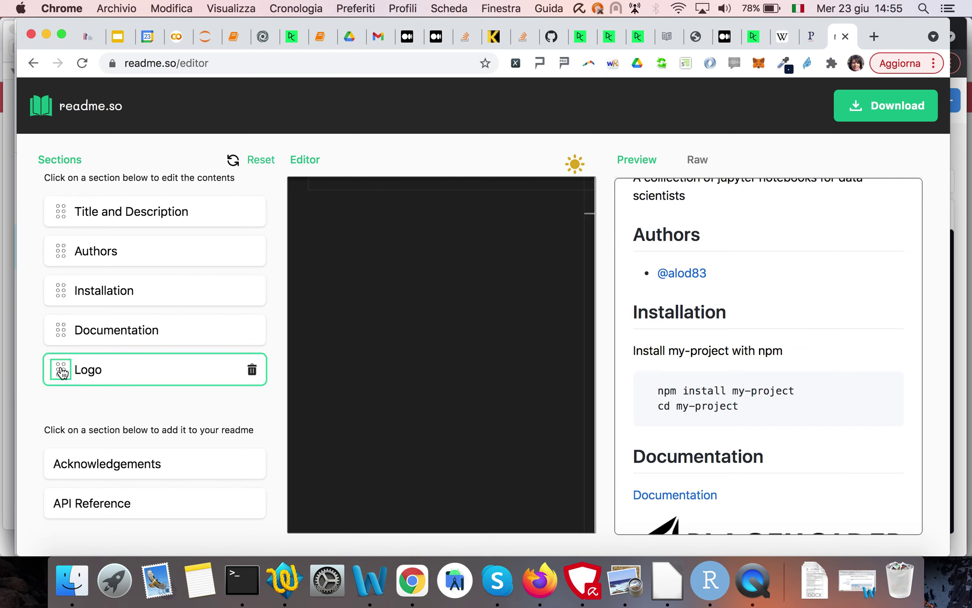
pyautogui.moveTo(62, 371); pyautogui.dragTo(50, 211)
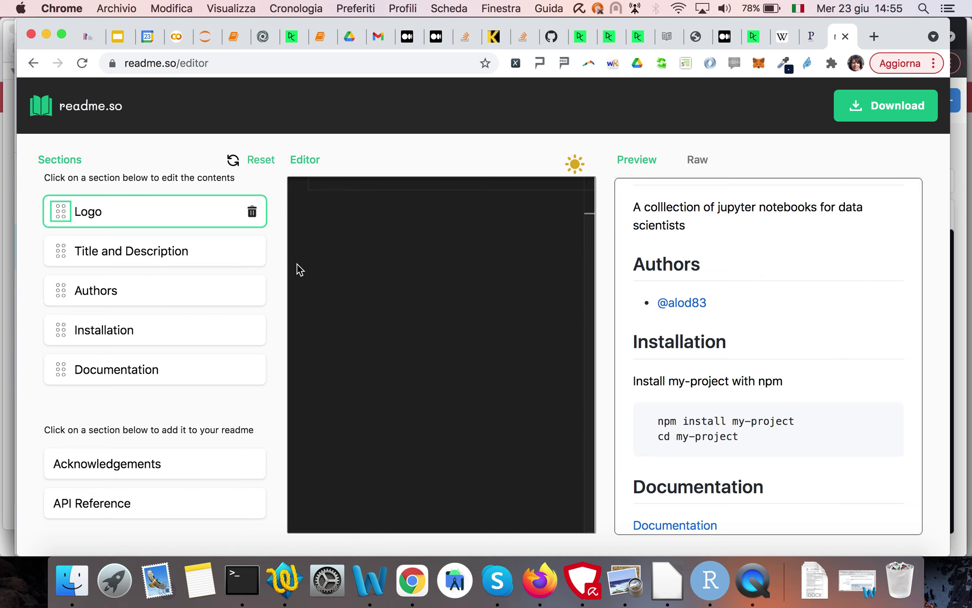
# Delete the 'My Logo' caption line from the Logo section's markdown.
pyautogui.click(408, 279)
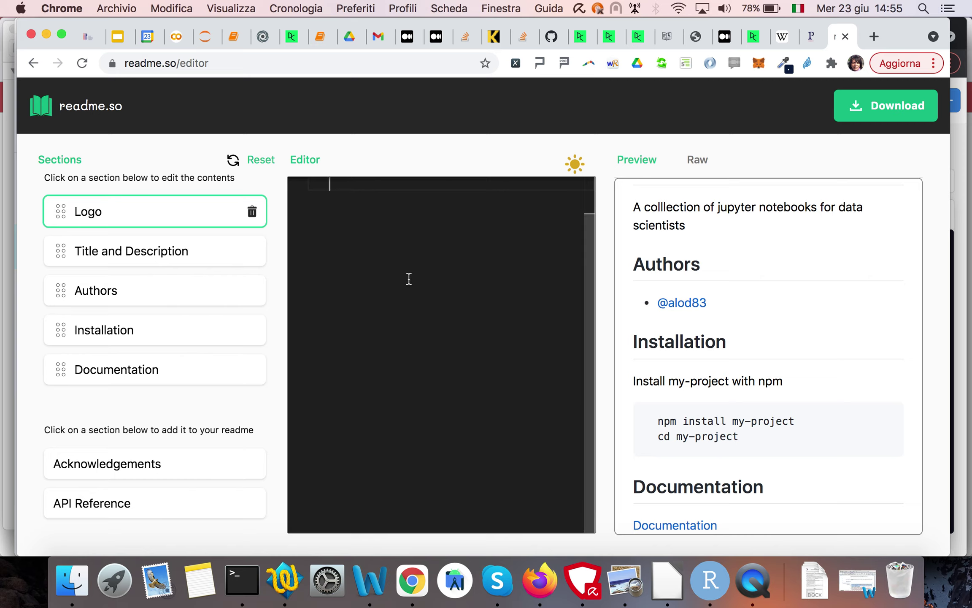
pyautogui.scroll(3, 735, 280)
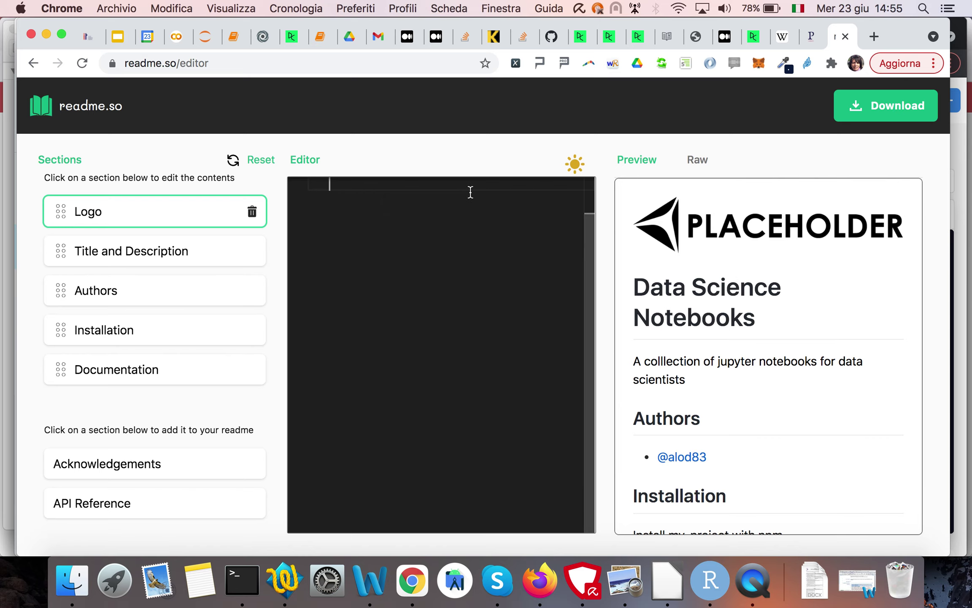
pyautogui.write('M')
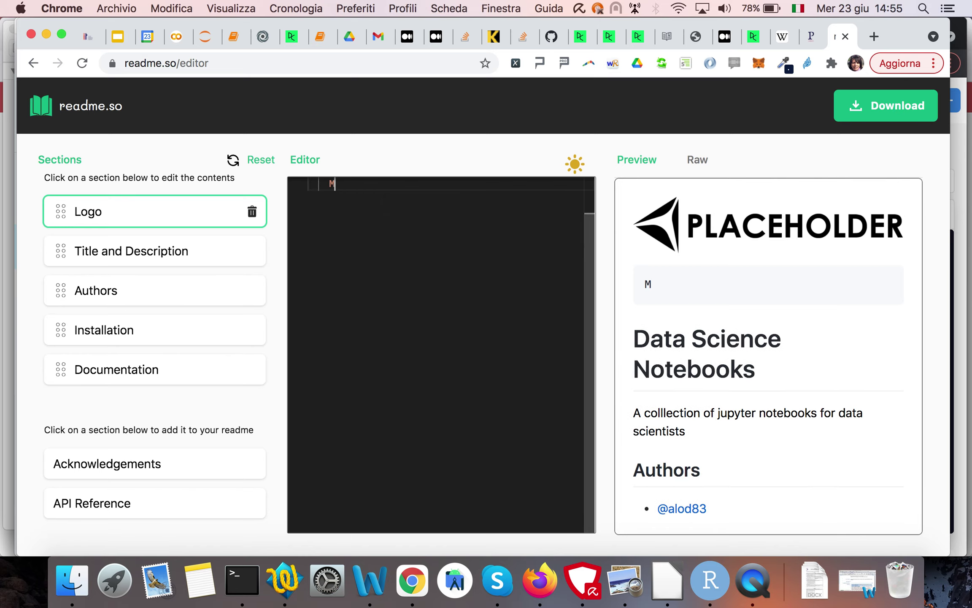
pyautogui.write('y ')
pyautogui.write('Logo')
pyautogui.moveTo(591, 241); pyautogui.dragTo(586, 196)
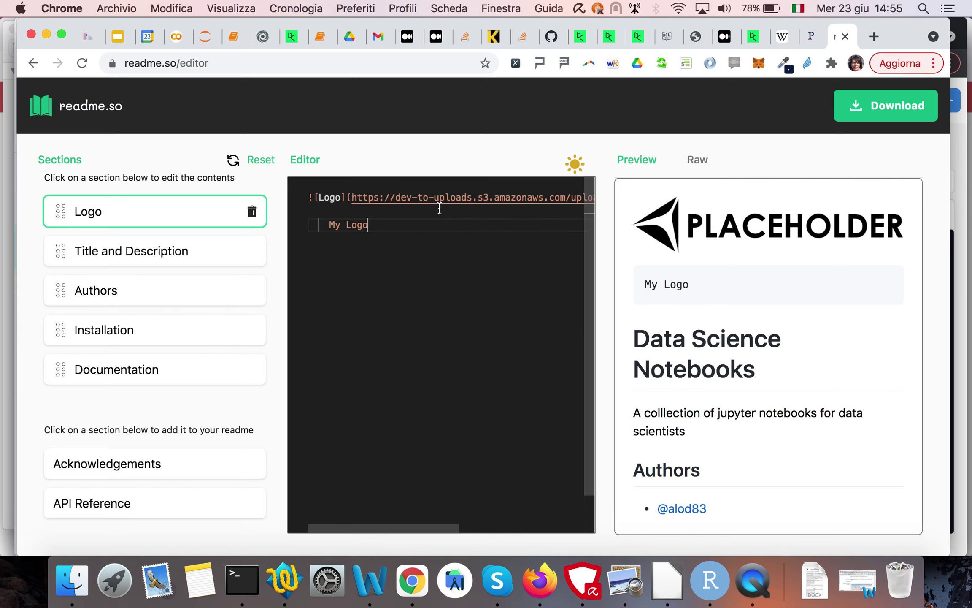
pyautogui.hscroll(2, 438, 209)
pyautogui.hscroll(-2, 439, 209)
pyautogui.moveTo(378, 222); pyautogui.dragTo(319, 224)
pyautogui.press('BackSpace')
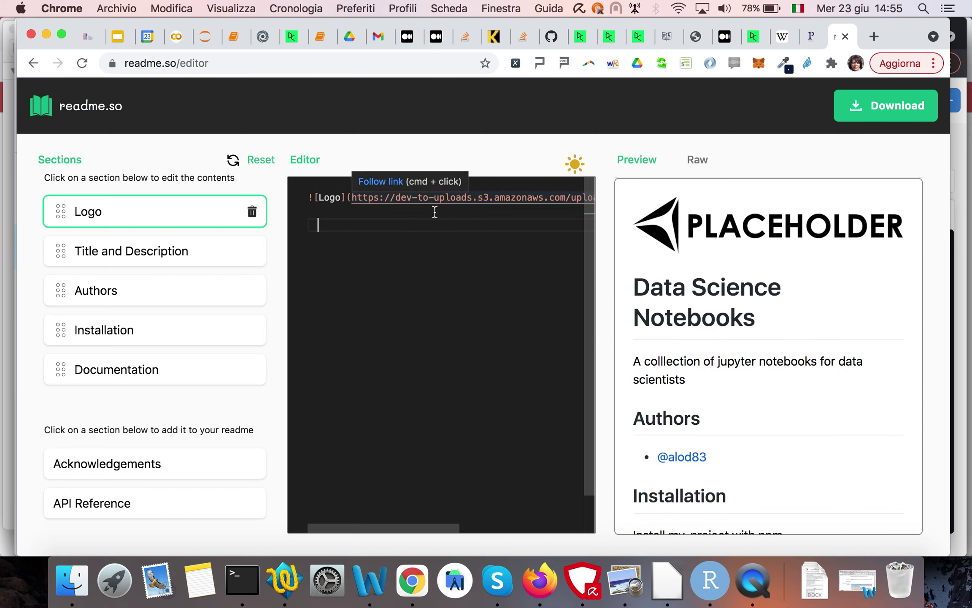
pyautogui.hscroll(3, 434, 210)
pyautogui.hscroll(3, 434, 211)
pyautogui.hscroll(2, 434, 210)
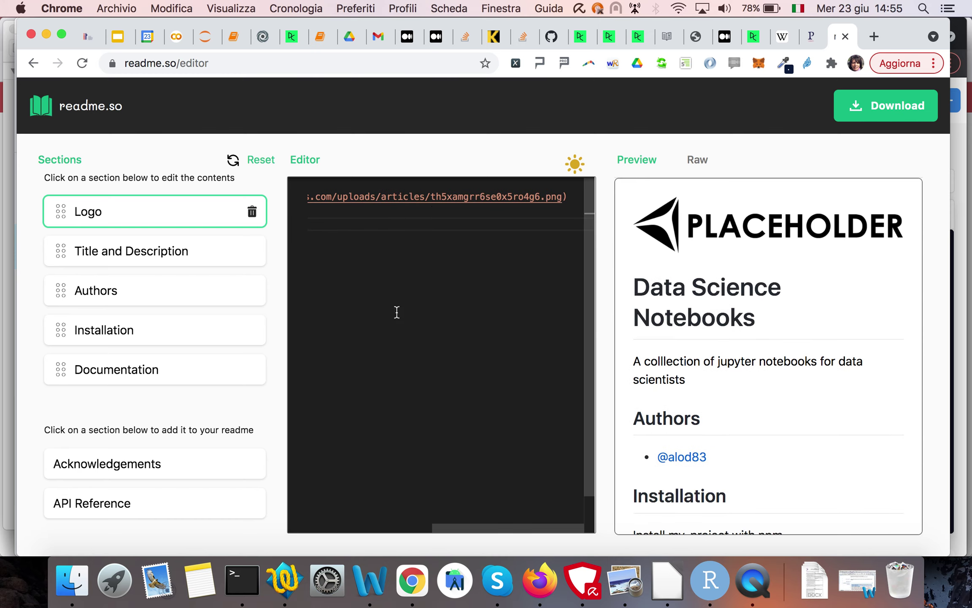
pyautogui.scroll(-5, 160, 348)
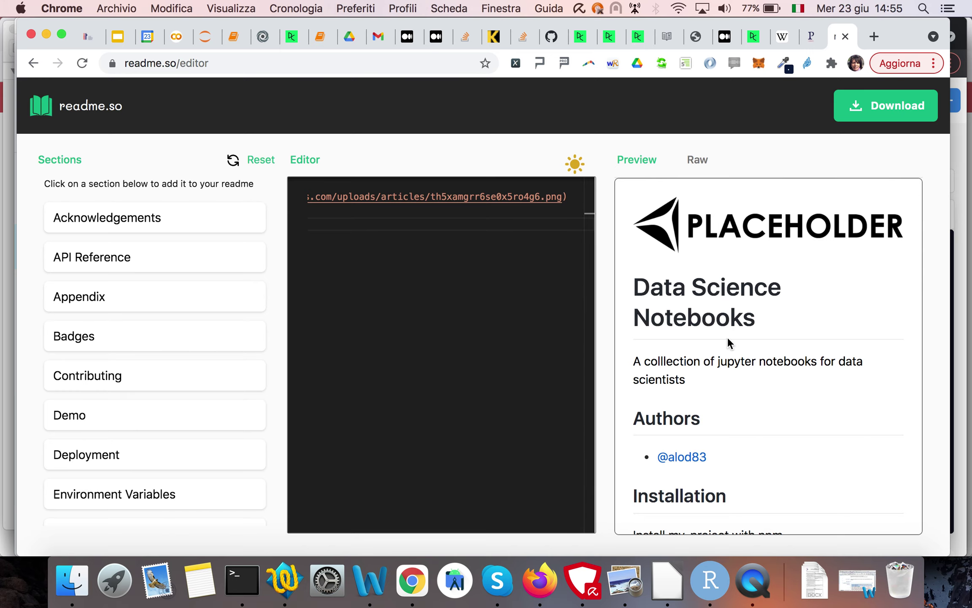
# Review the assembled README in raw markdown view, then download README.md.
pyautogui.click(699, 160)
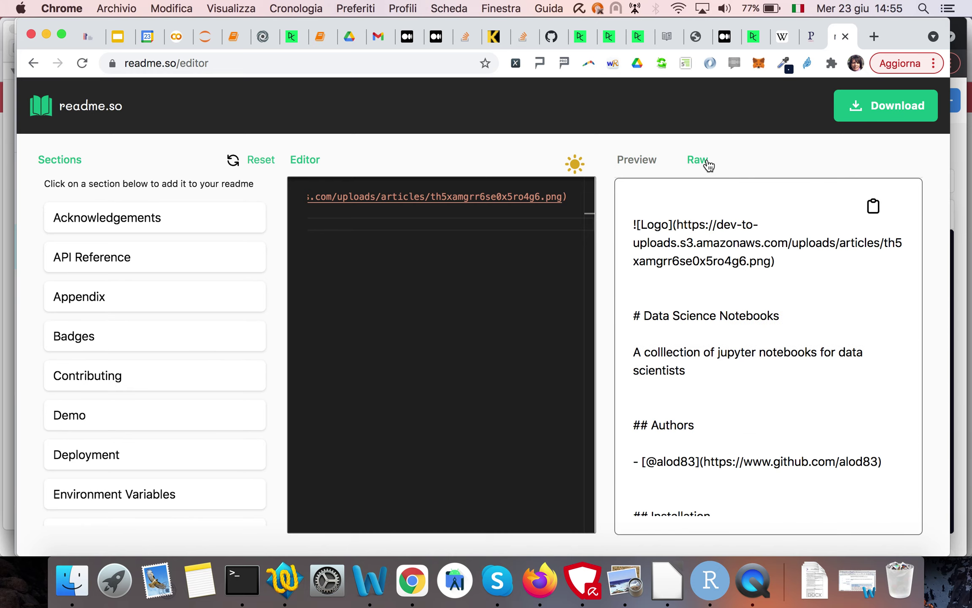
pyautogui.scroll(-5, 733, 250)
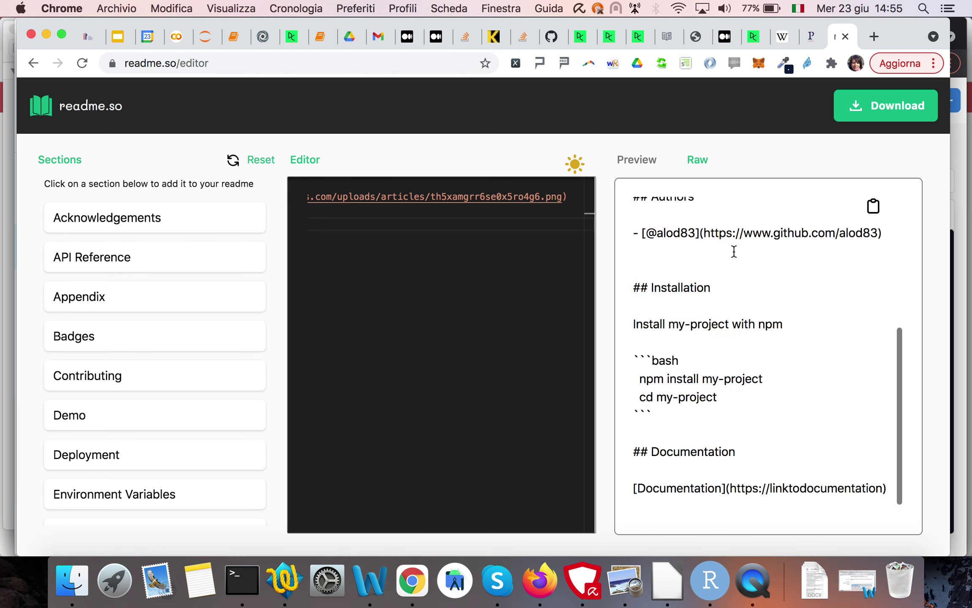
pyautogui.click(862, 111)
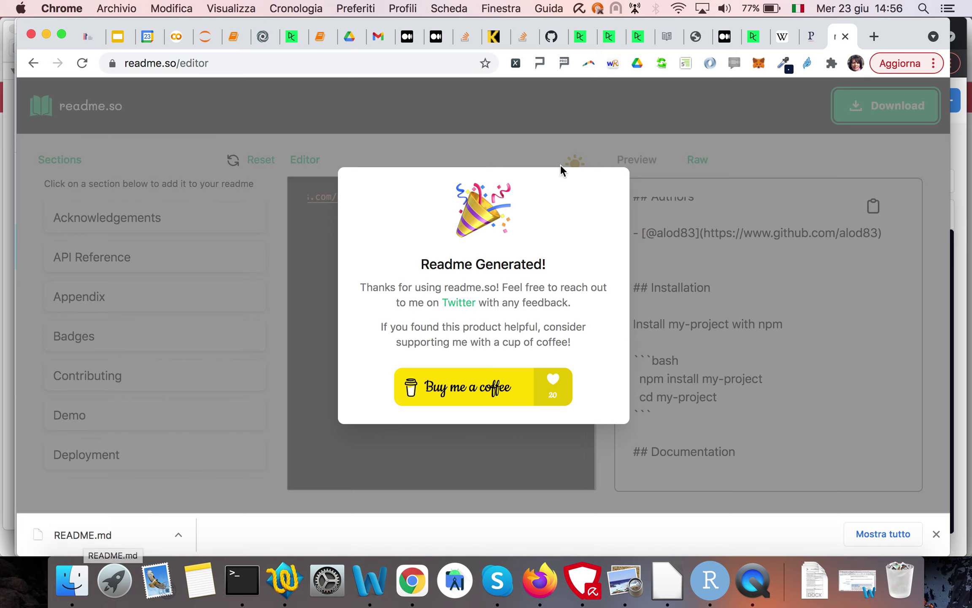
# Go to github.com in a new tab and edit README.md in alod83/data-science.
pyautogui.click(876, 36)
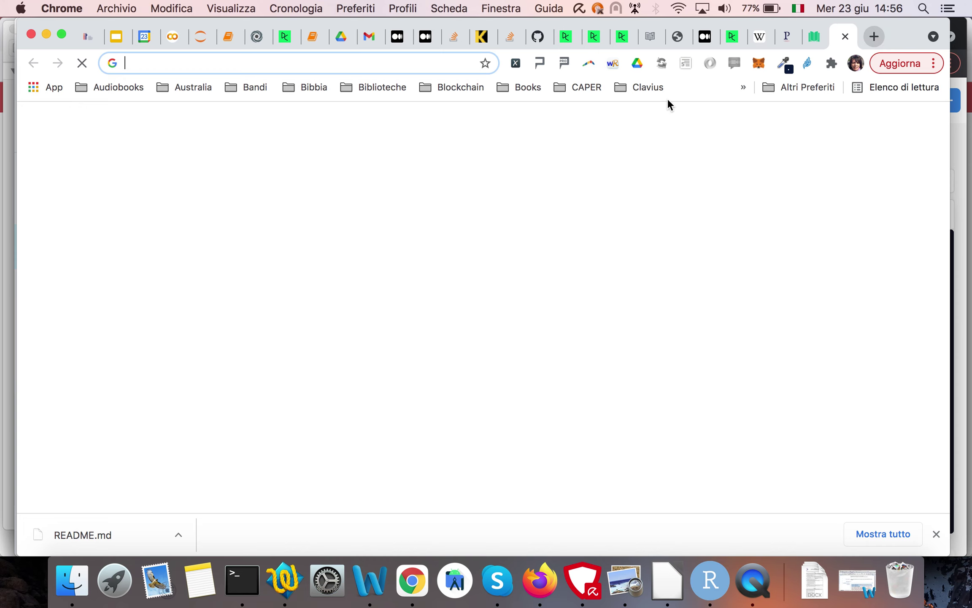
pyautogui.write('github')
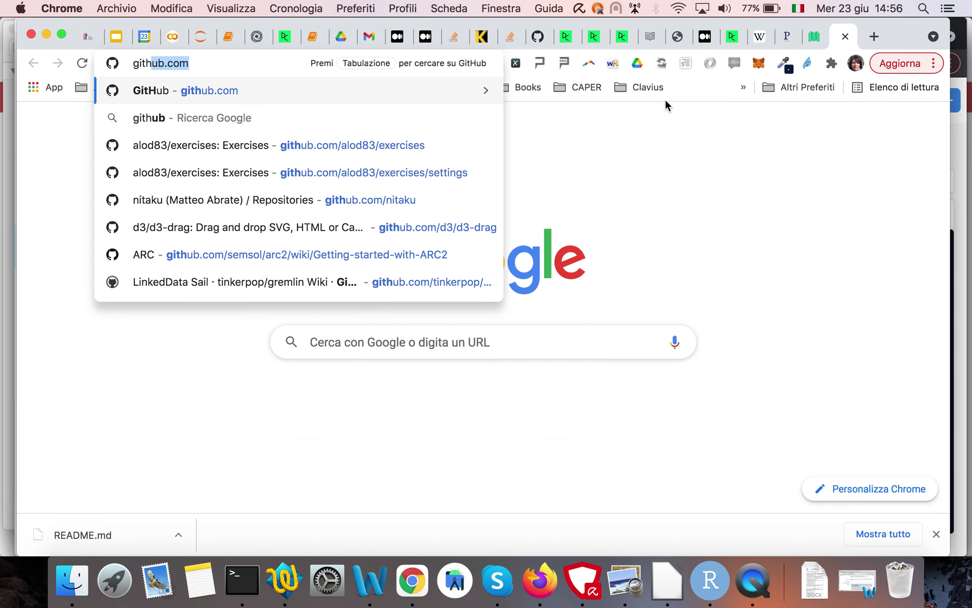
pyautogui.press('Return')
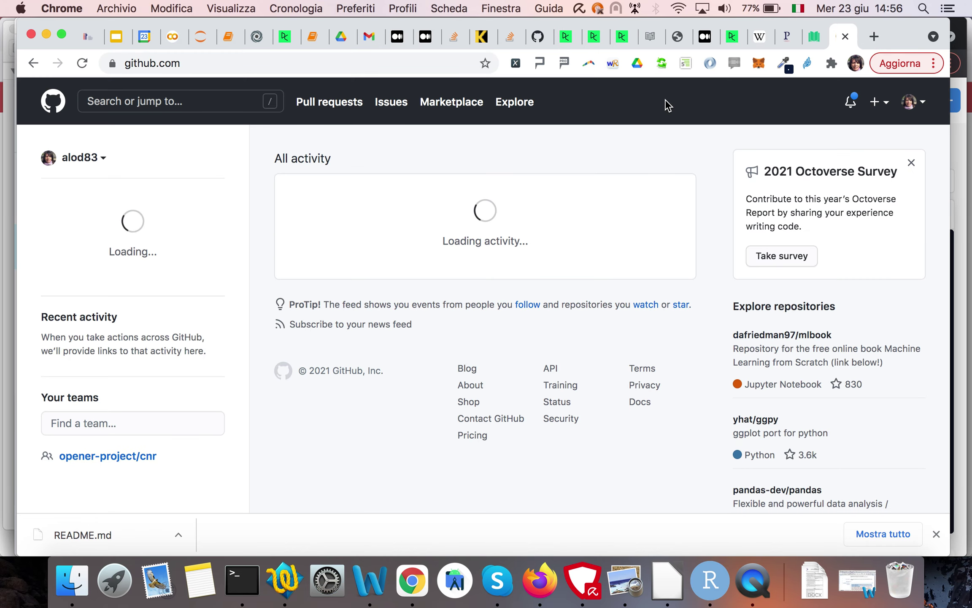
pyautogui.click(143, 274)
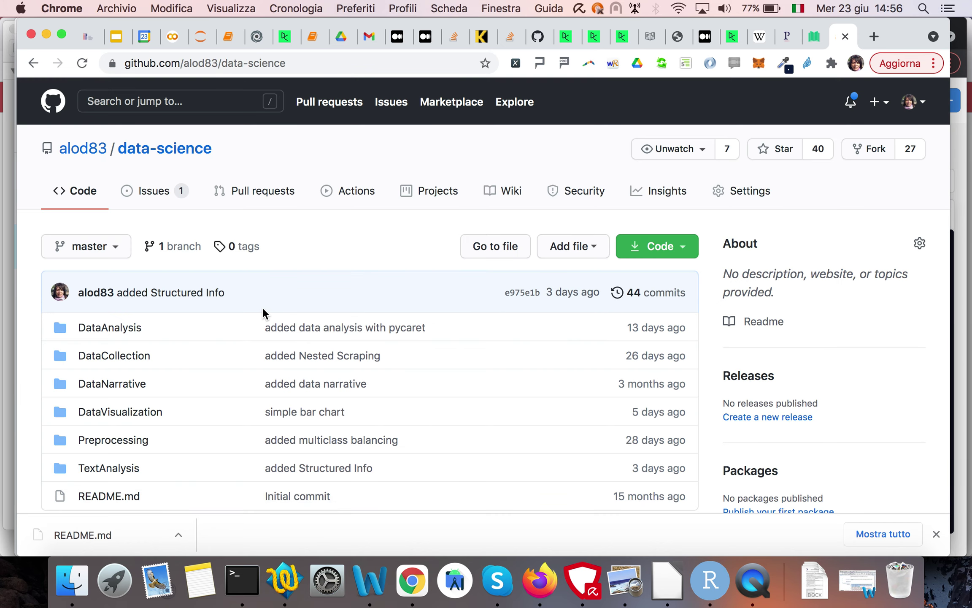
pyautogui.scroll(-5, 262, 313)
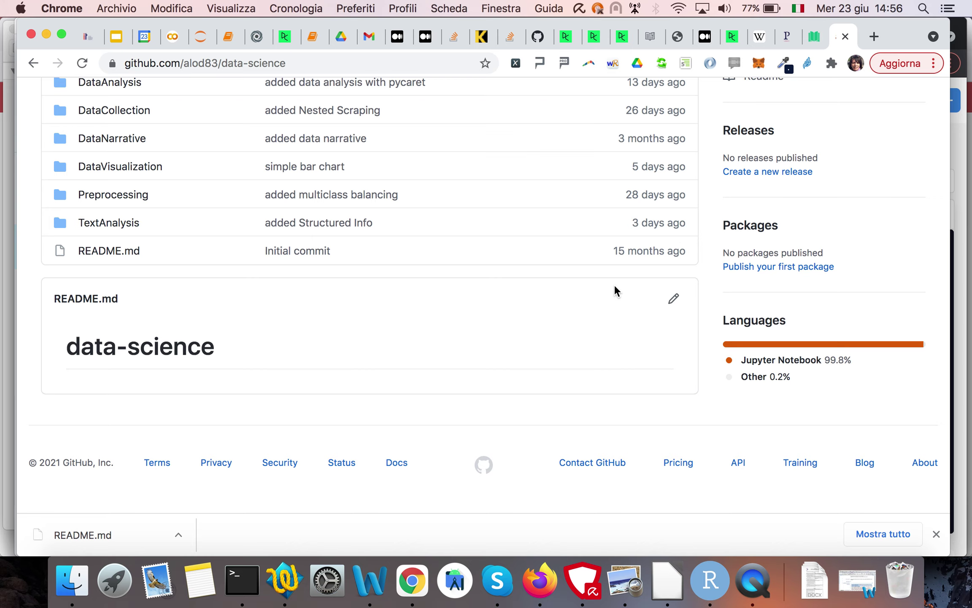
pyautogui.click(675, 301)
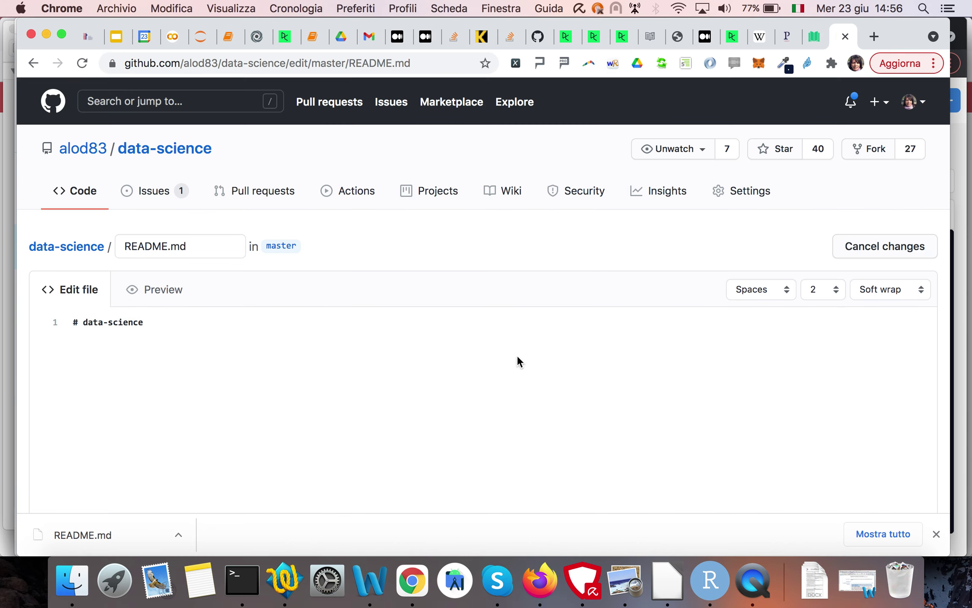
pyautogui.scroll(-2, 400, 371)
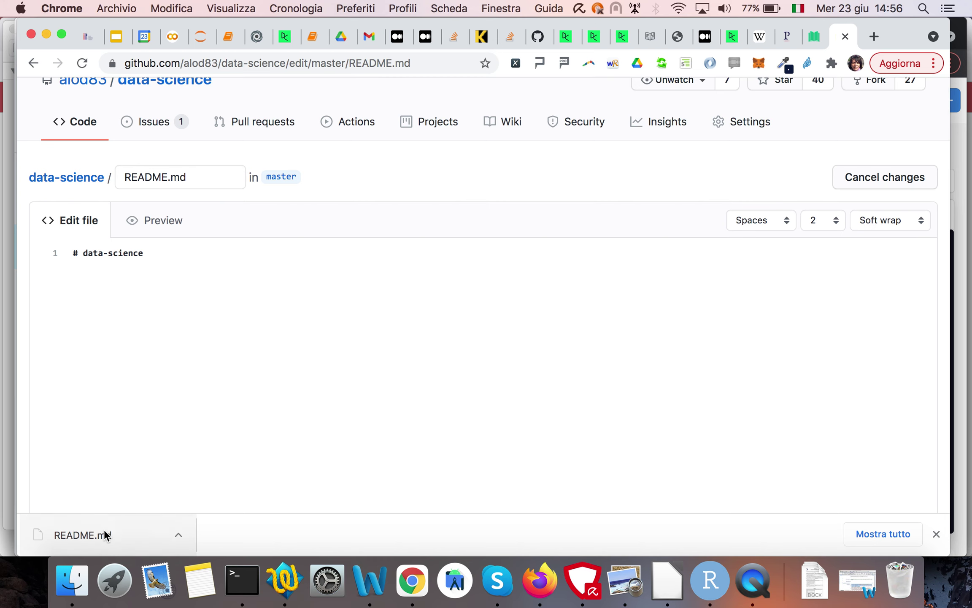
# Open the downloaded README.md from Finder in TextWrangler, select all, and return to Chrome.
pyautogui.rightClick(104, 529)
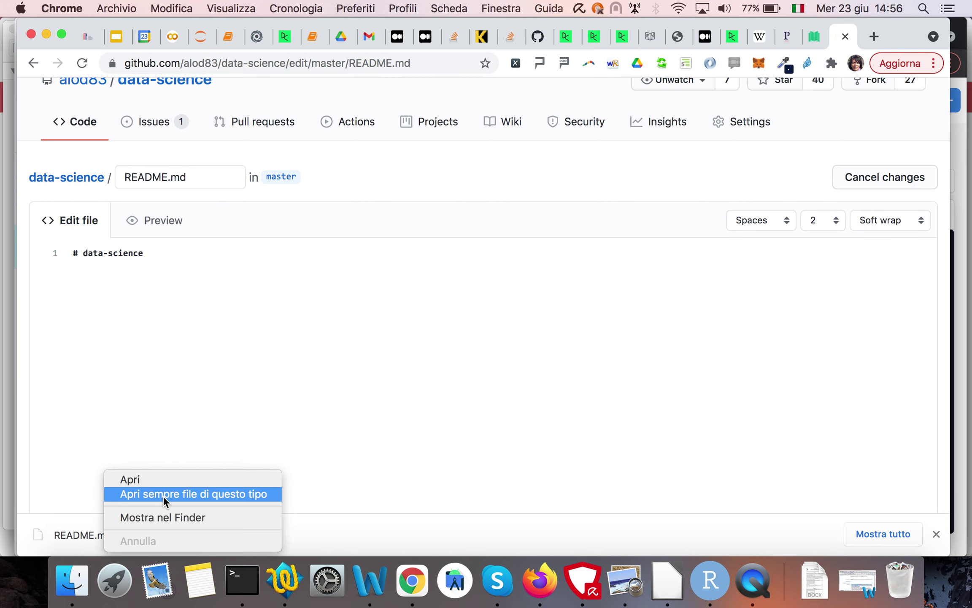
pyautogui.click(163, 511)
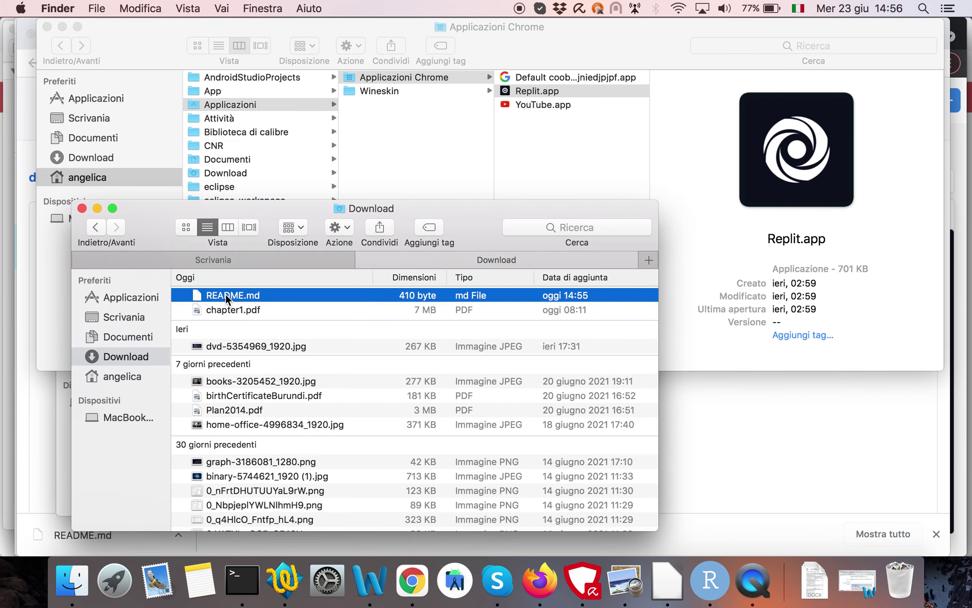
pyautogui.rightClick(225, 295)
pyautogui.moveTo(262, 279)
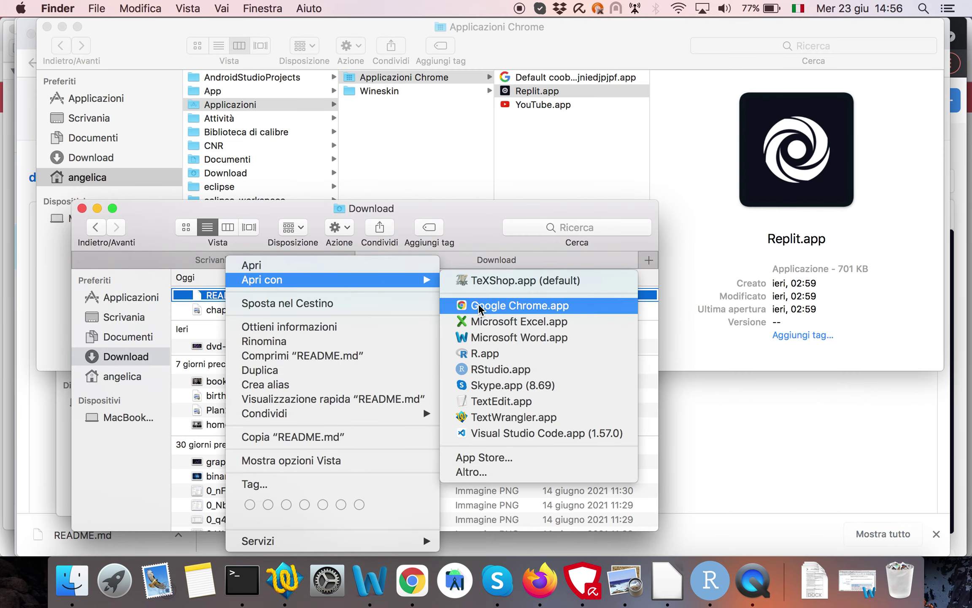
pyautogui.click(490, 417)
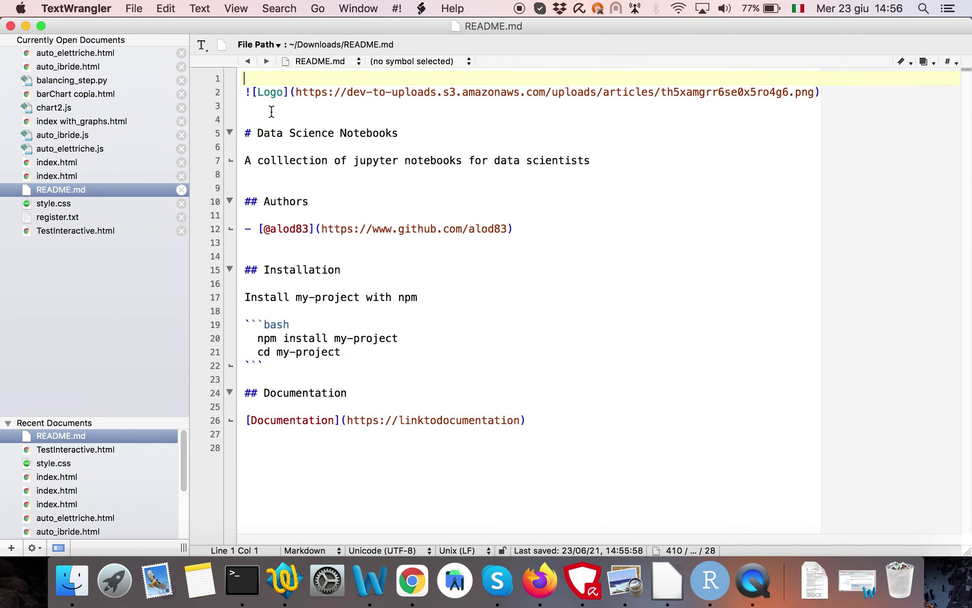
pyautogui.press('cmd+a')
pyautogui.press('super+c')
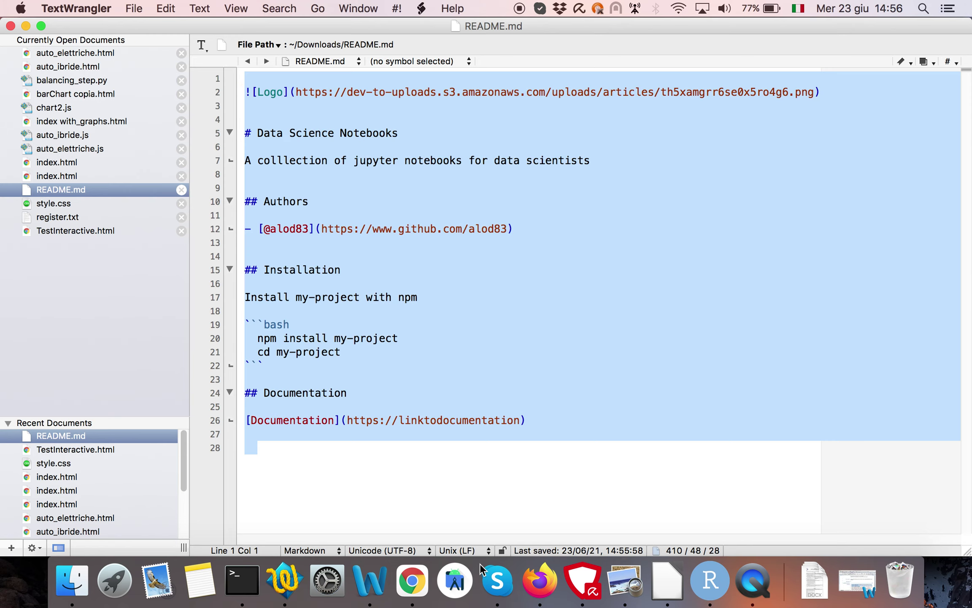
pyautogui.click(413, 581)
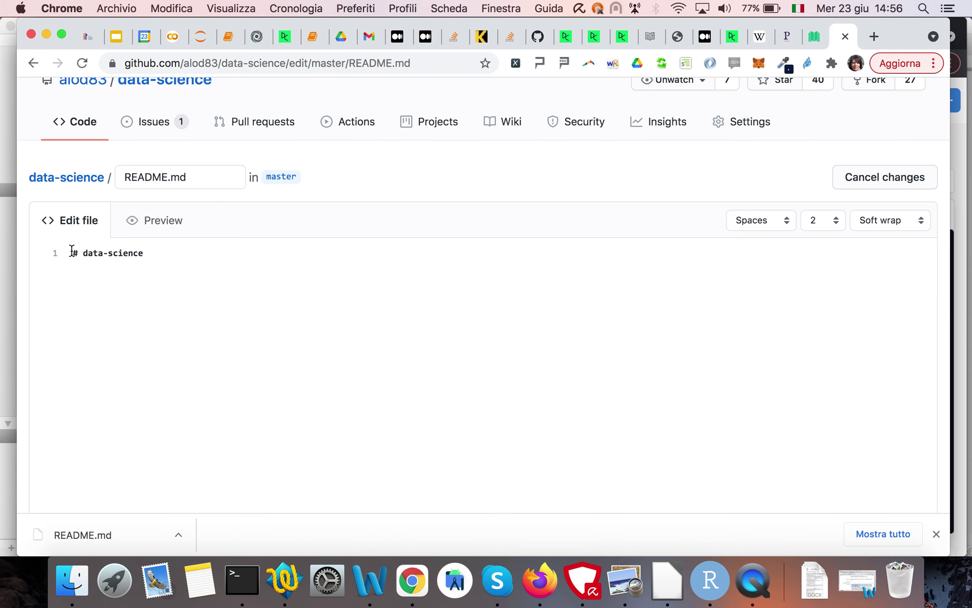
# Overwrite the '# data-science' line with the pasted full README and commit with the default message.
pyautogui.moveTo(70, 252); pyautogui.dragTo(189, 272)
pyautogui.press('super+v')
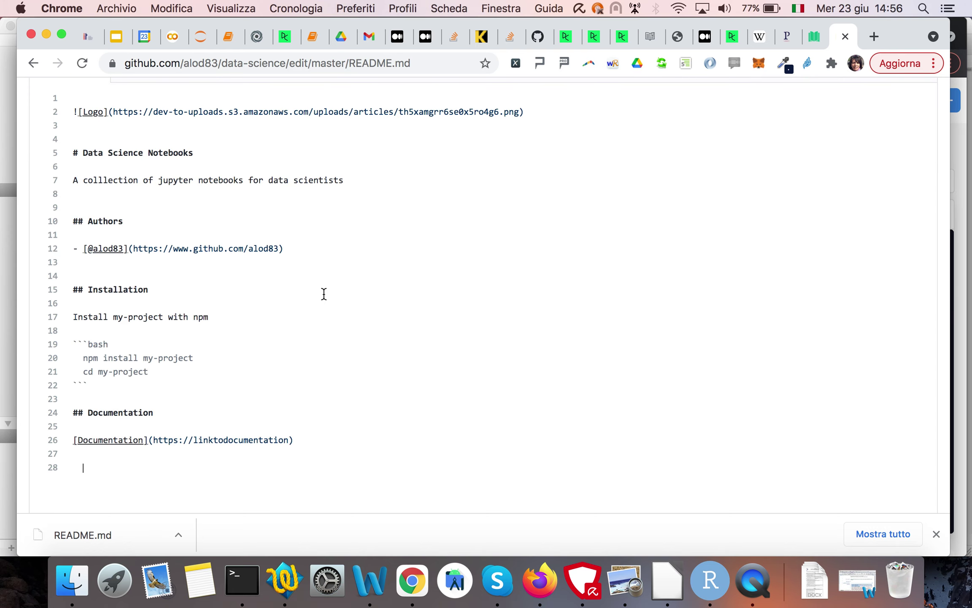
pyautogui.scroll(3, 244, 320)
pyautogui.scroll(-10, 575, 300)
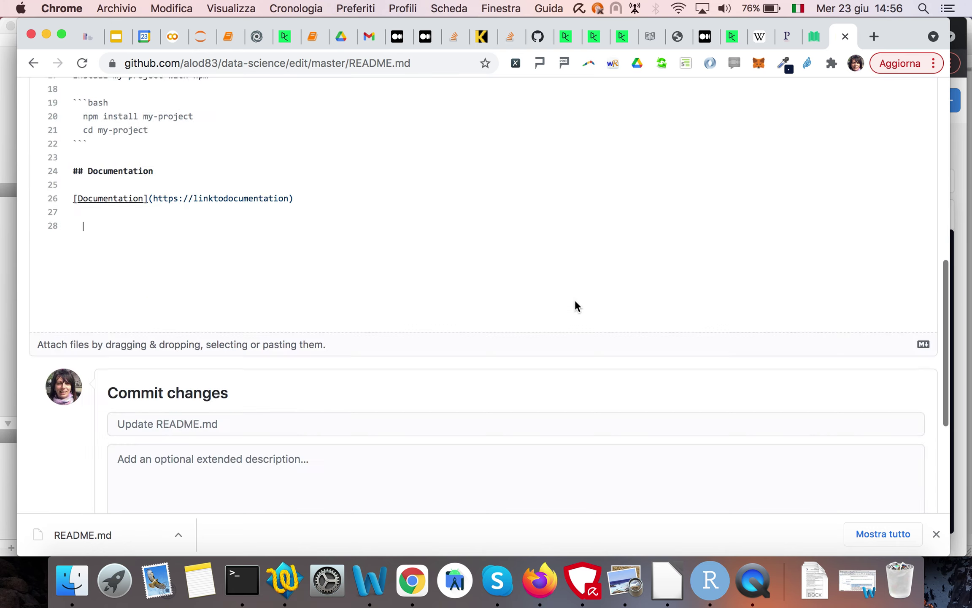
pyautogui.scroll(-3, 575, 299)
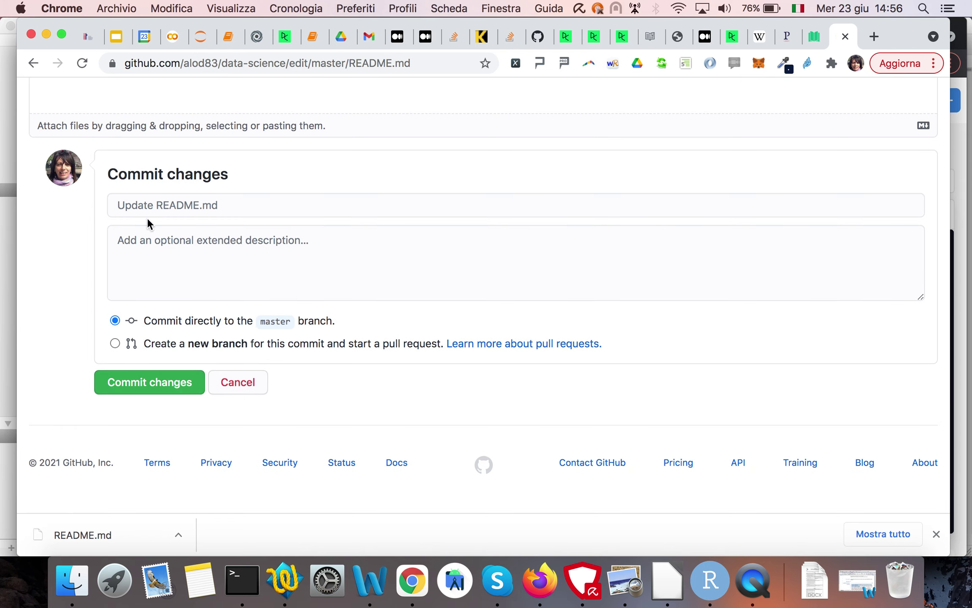
pyautogui.click(159, 388)
pyautogui.scroll(-4, 426, 425)
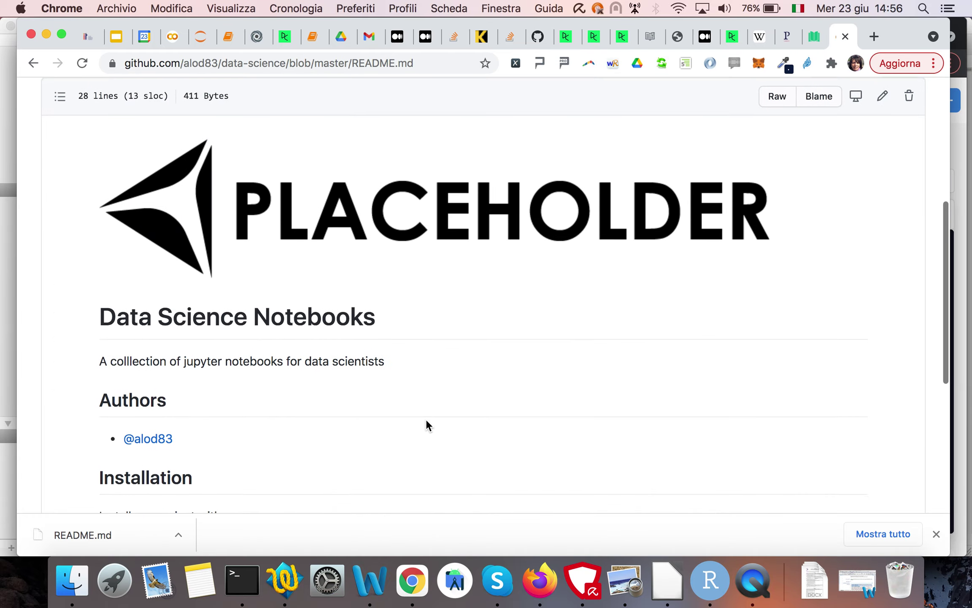
pyautogui.scroll(-3, 426, 425)
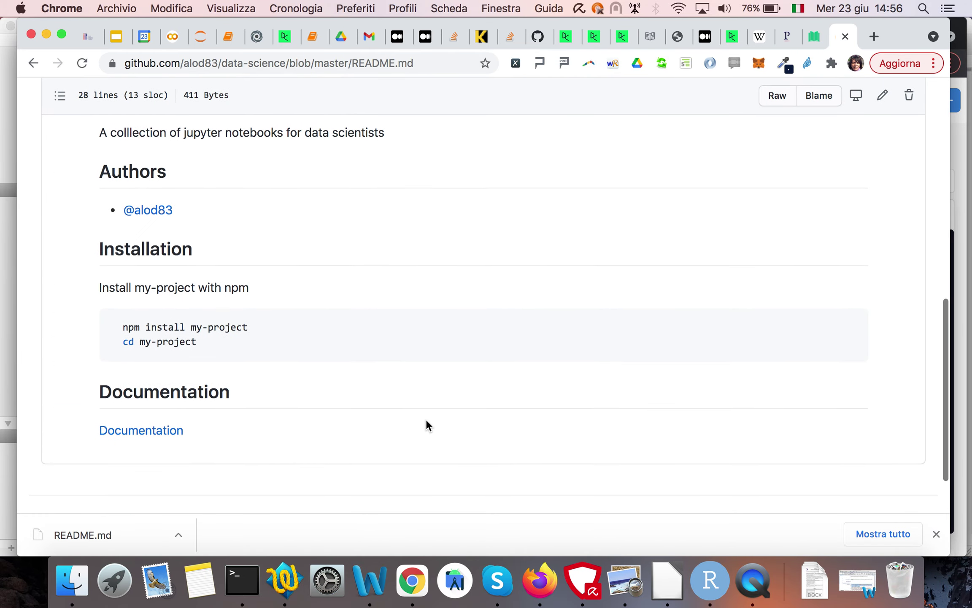
pyautogui.scroll(3, 426, 425)
pyautogui.scroll(3, 426, 425)
pyautogui.scroll(-3, 427, 425)
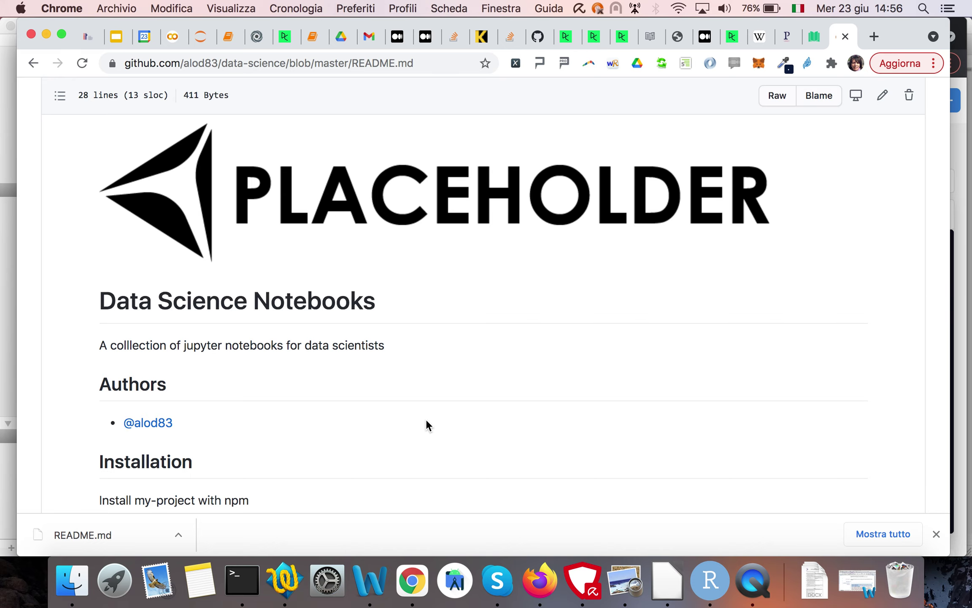
pyautogui.scroll(-3, 426, 425)
pyautogui.scroll(3, 426, 425)
pyautogui.scroll(2, 426, 424)
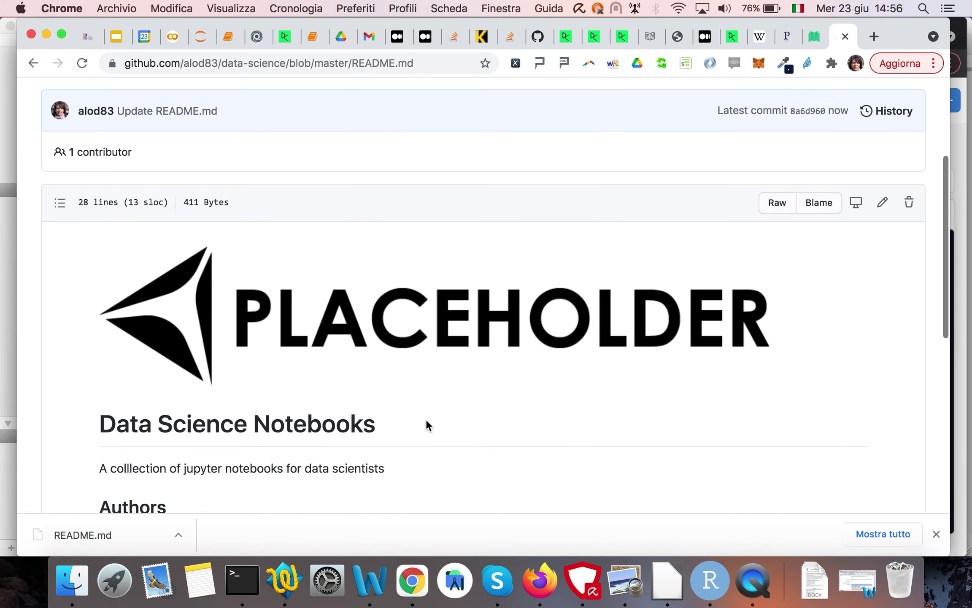